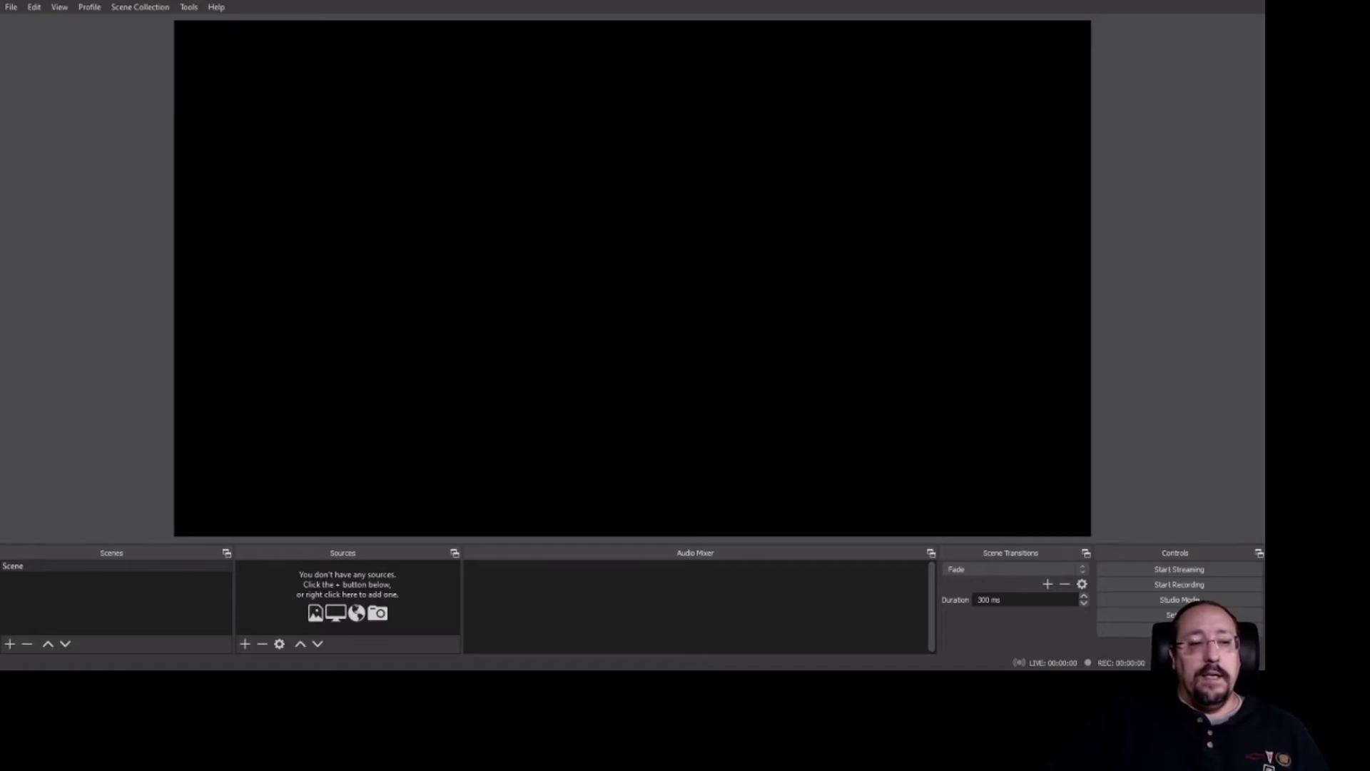
- Rename the existing scene to Intro
left_click(18, 568)
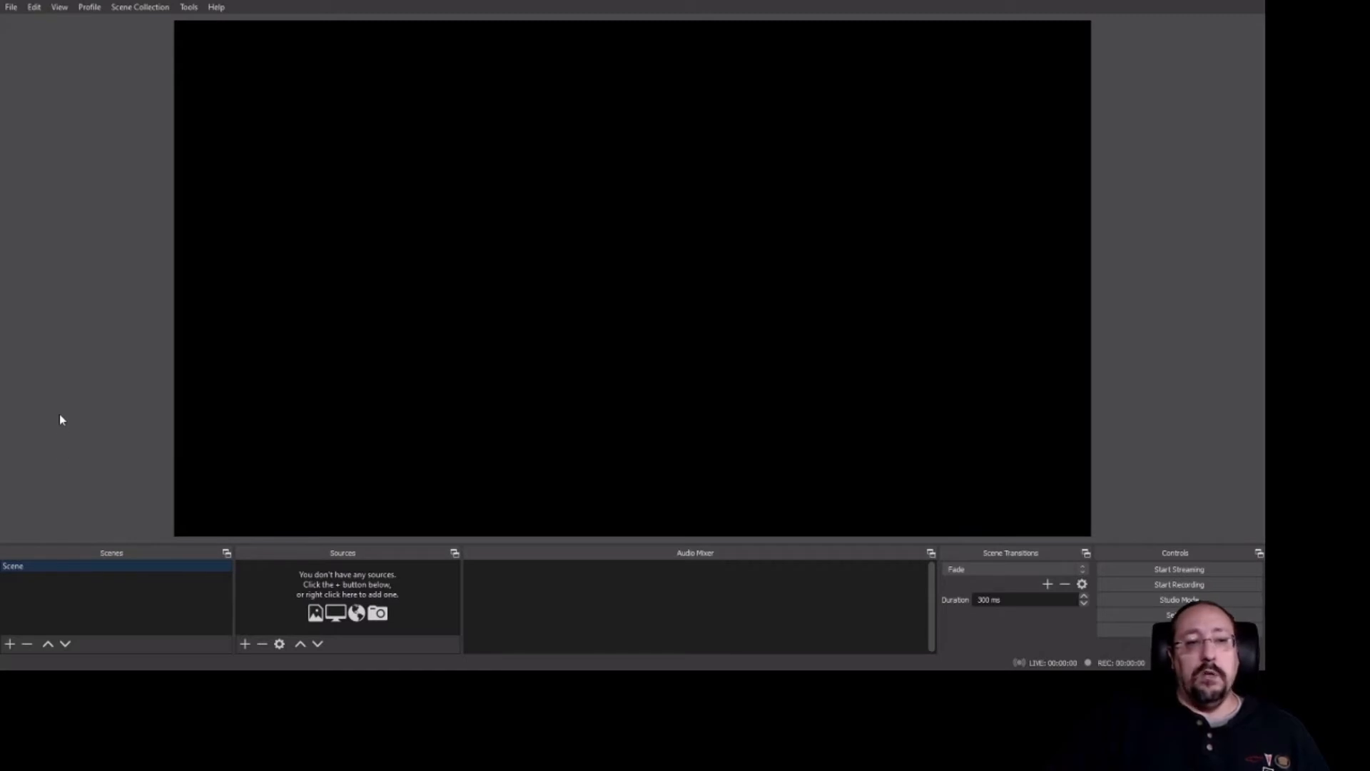
key("F2")
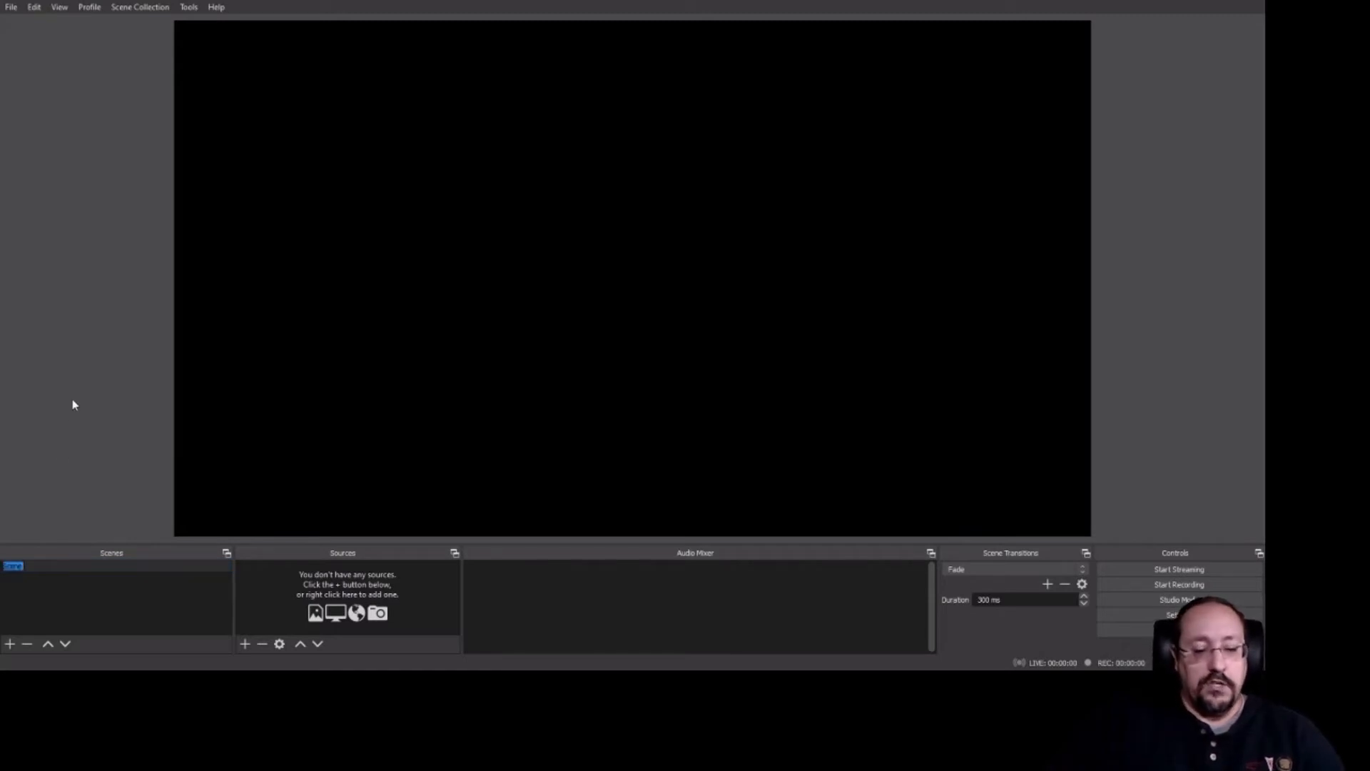
type("Into")
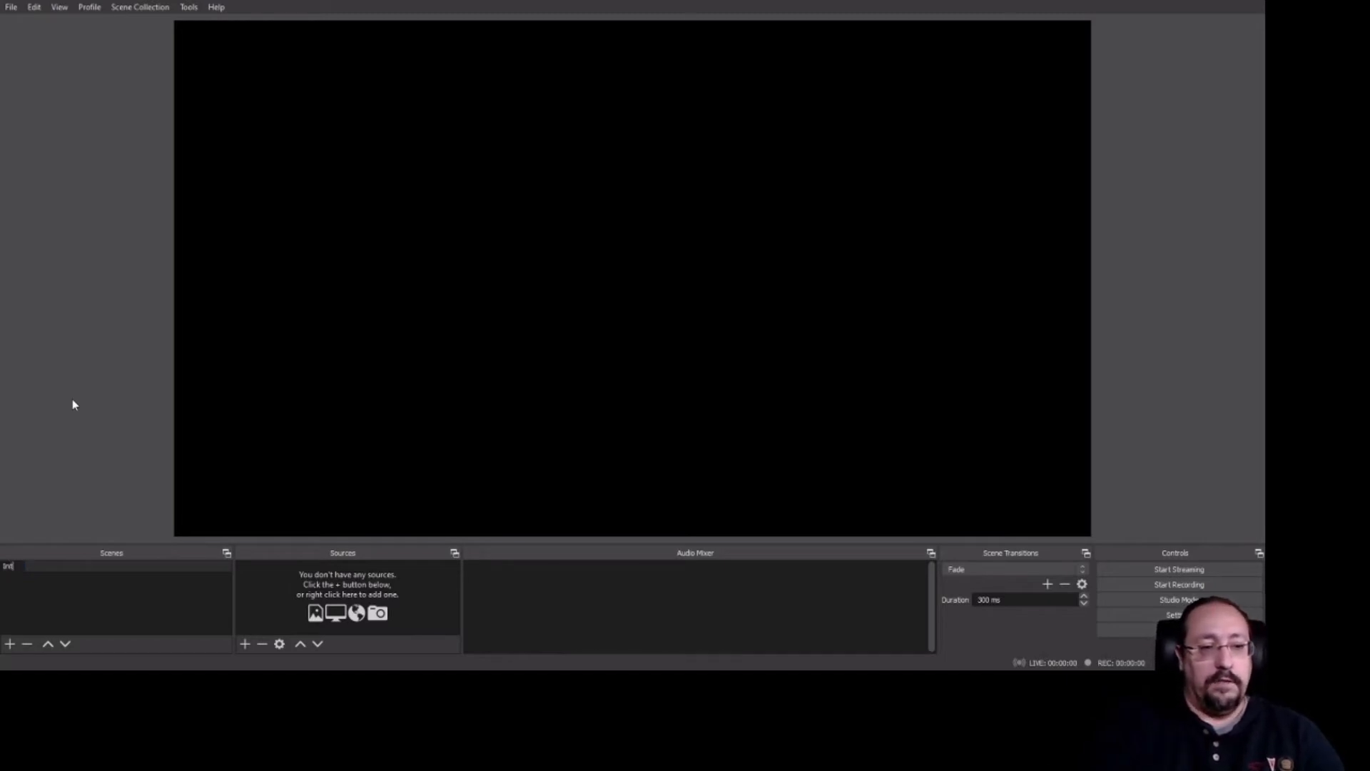
key("Return")
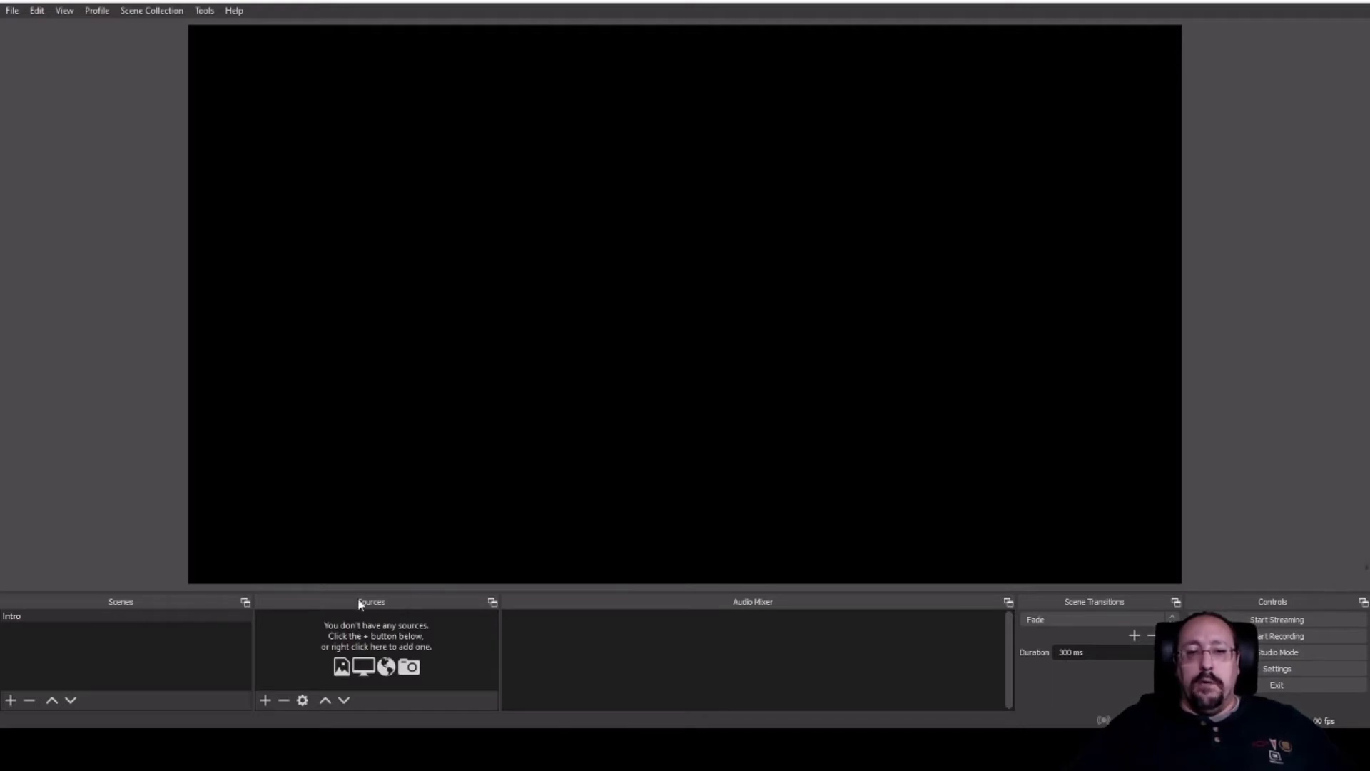
- Add a Video Capture Device source named Web Cam to the Intro scene, using the c922 Pro Stream Webcam
left_click(264, 701)
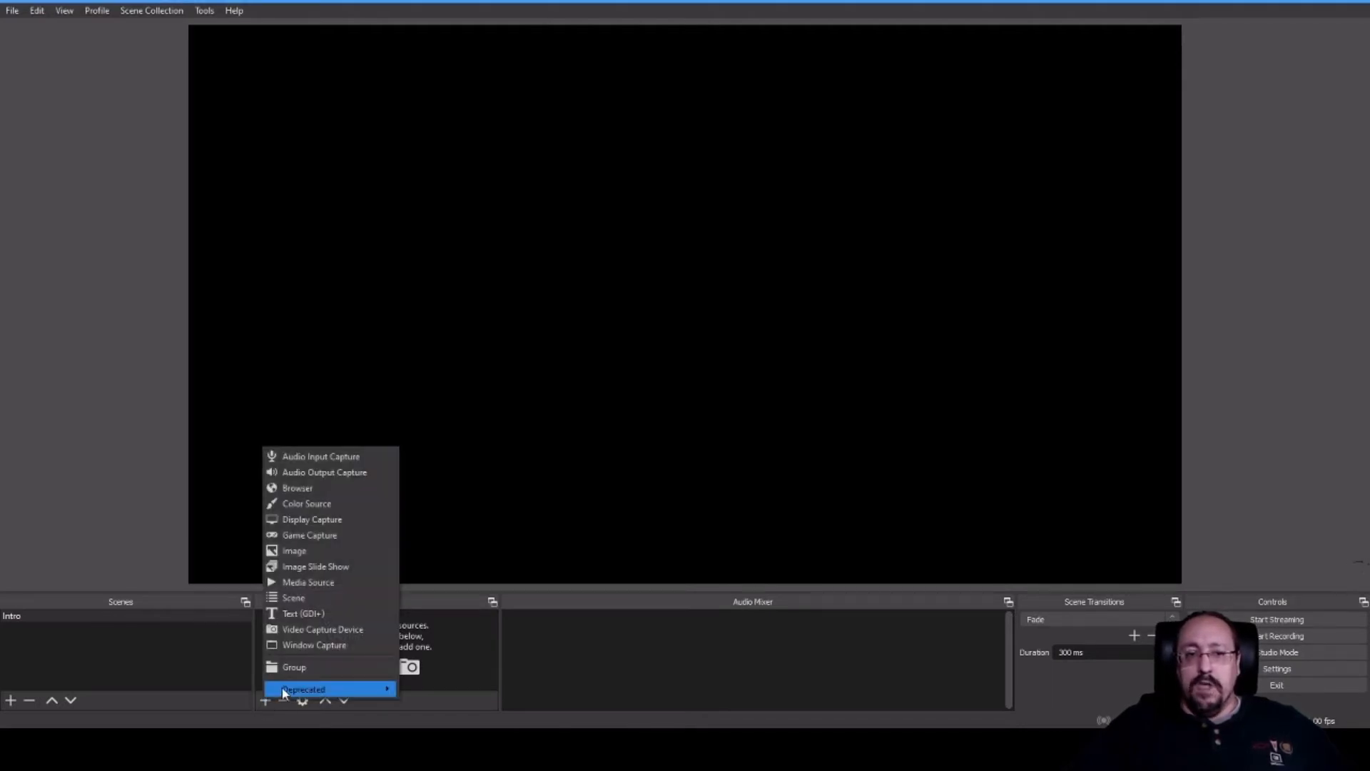
left_click(356, 631)
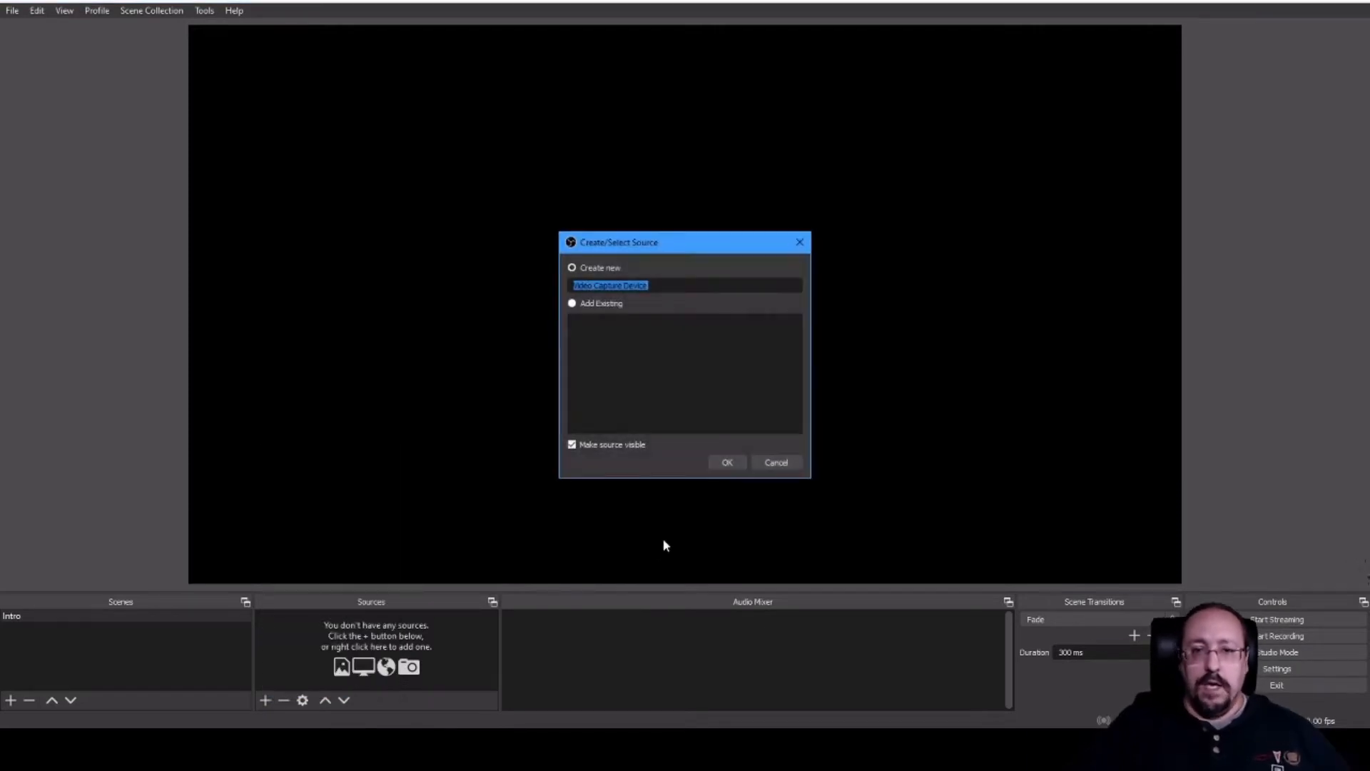
type("Web Cam")
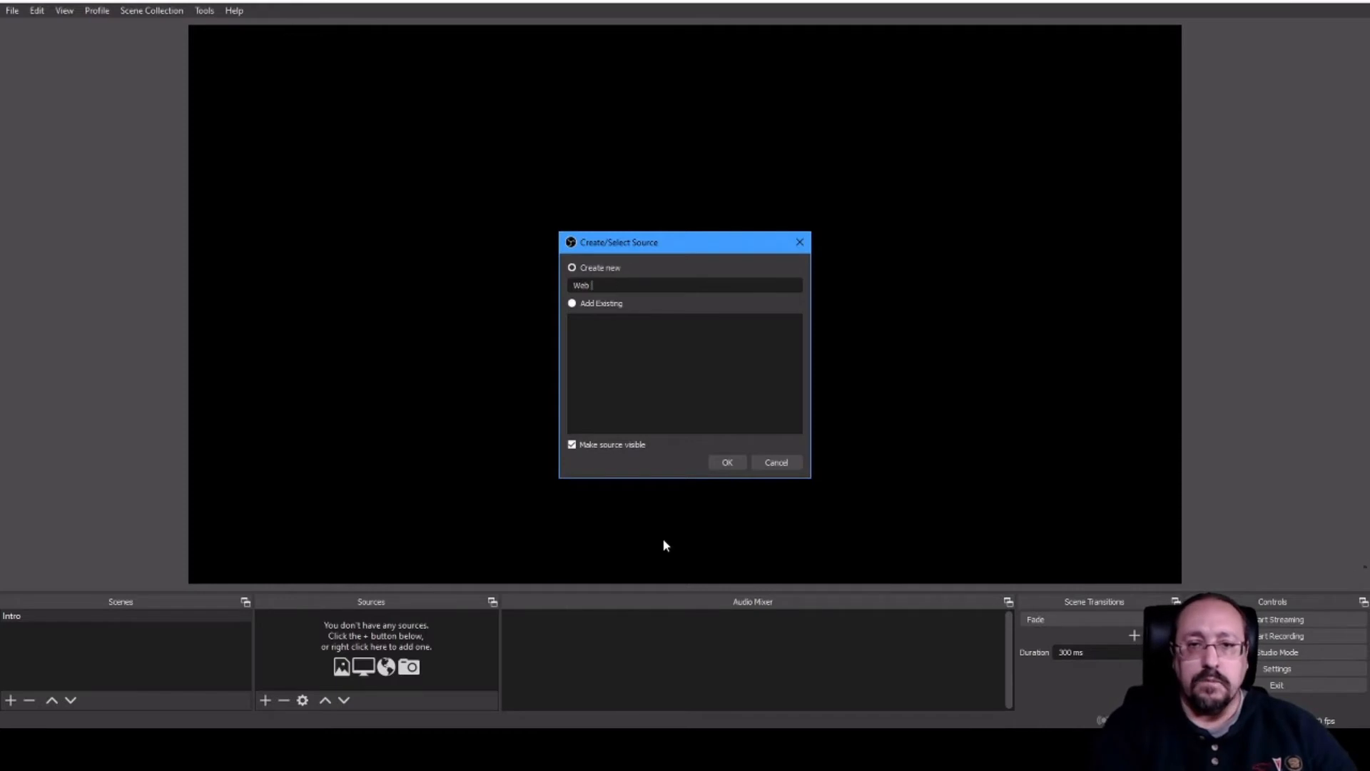
left_click(726, 465)
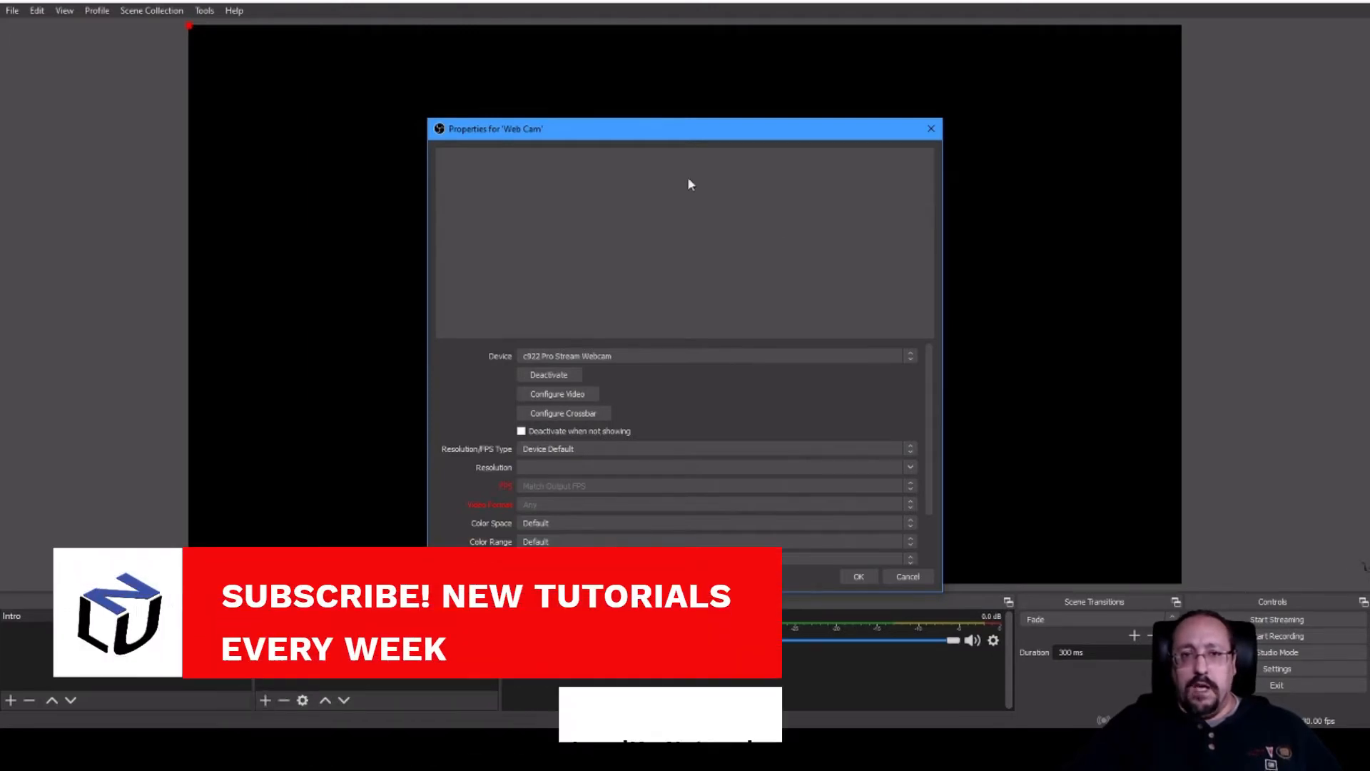
left_click(861, 576)
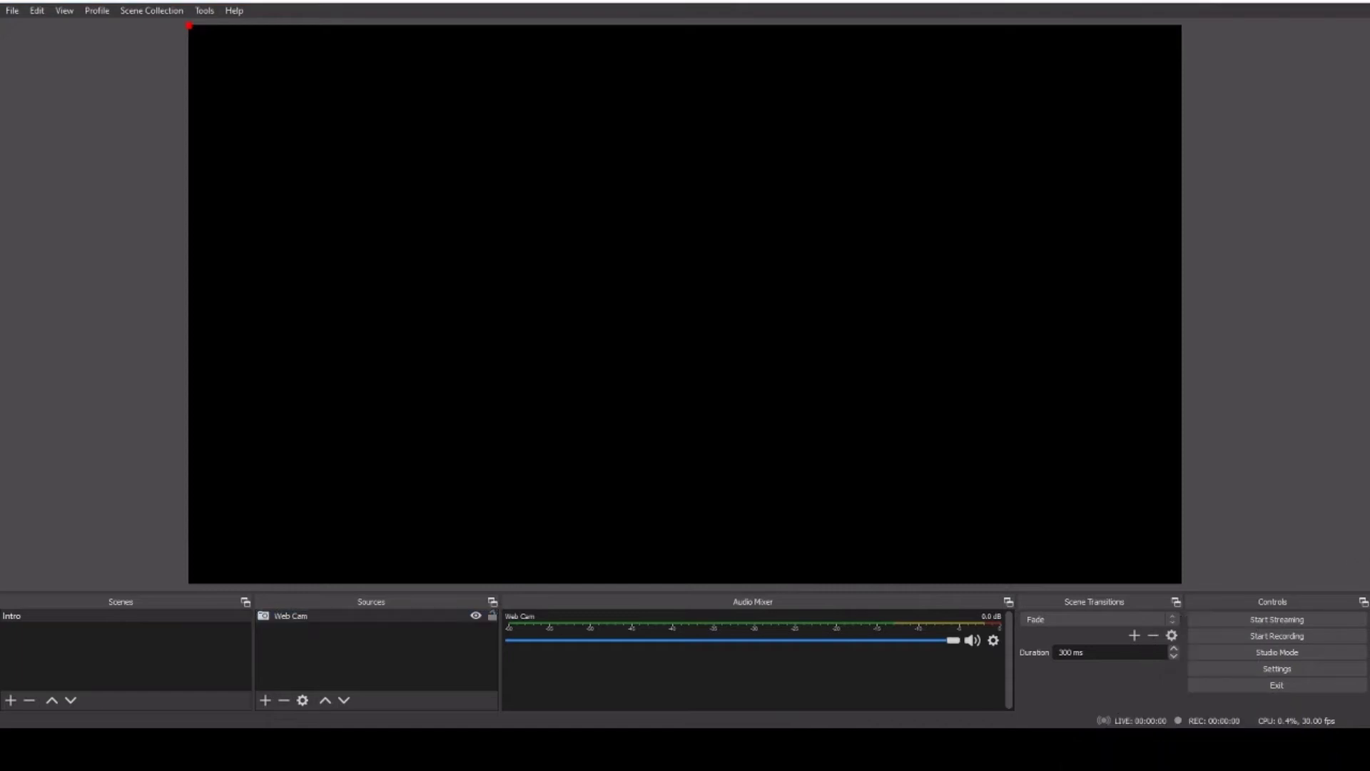
- In the Web Cam source's properties, switch the device to OBS-Camera and back to c922 Pro Stream Webcam
right_click(301, 616)
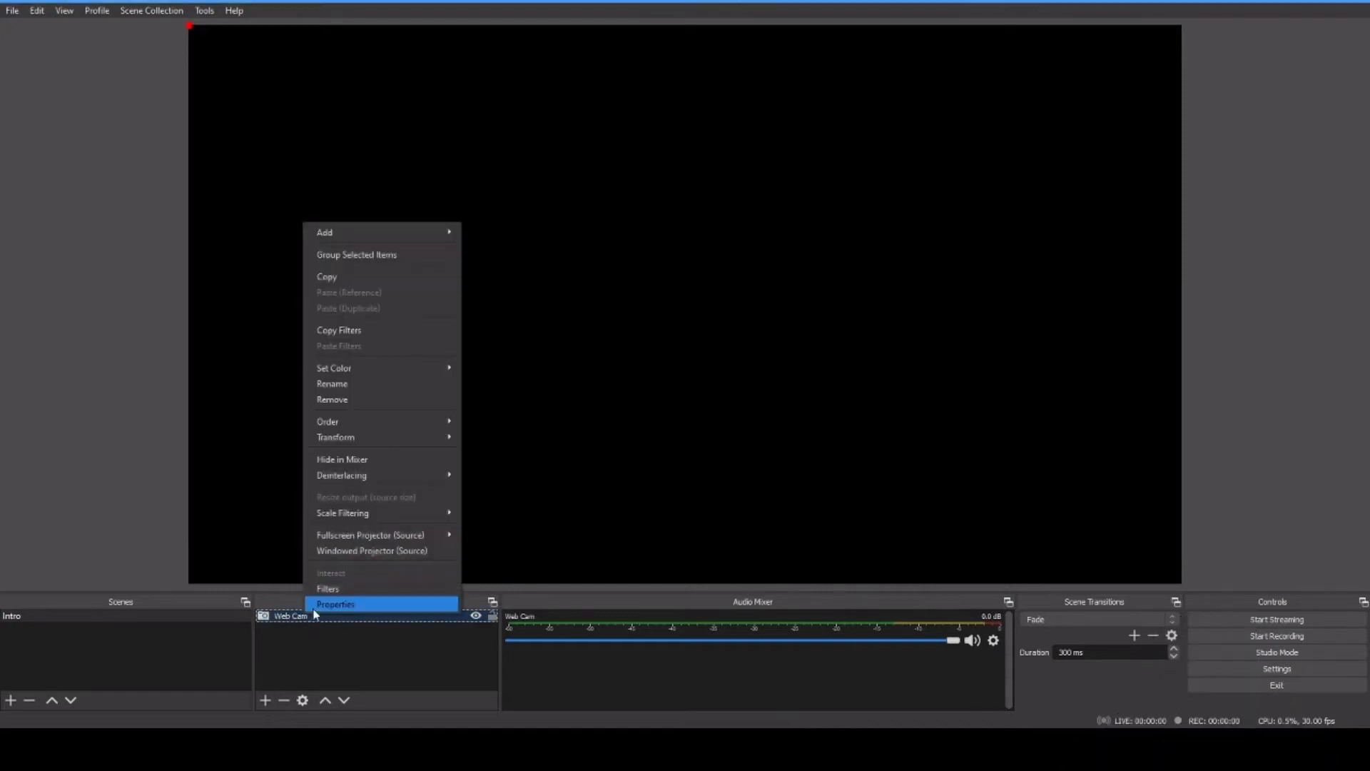
left_click(315, 606)
left_click(578, 408)
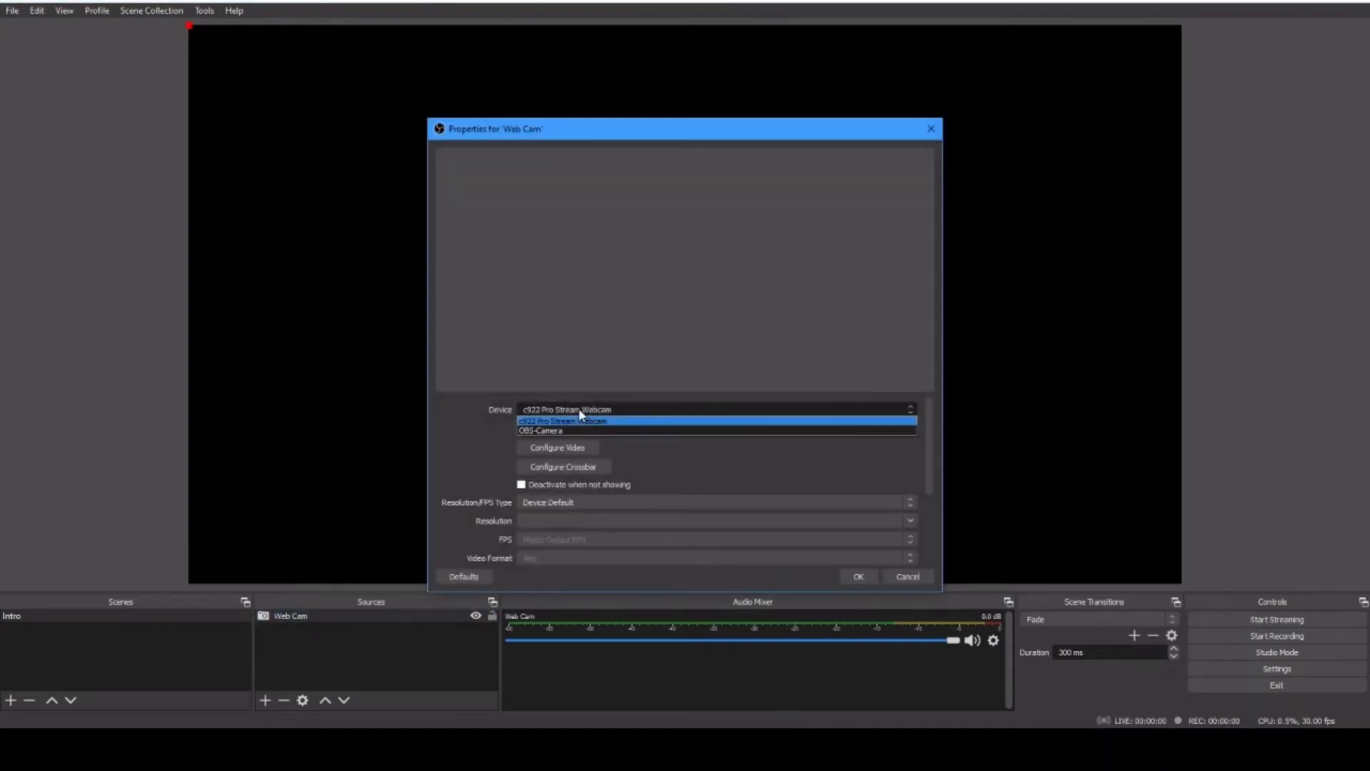
left_click(576, 423)
left_click(593, 358)
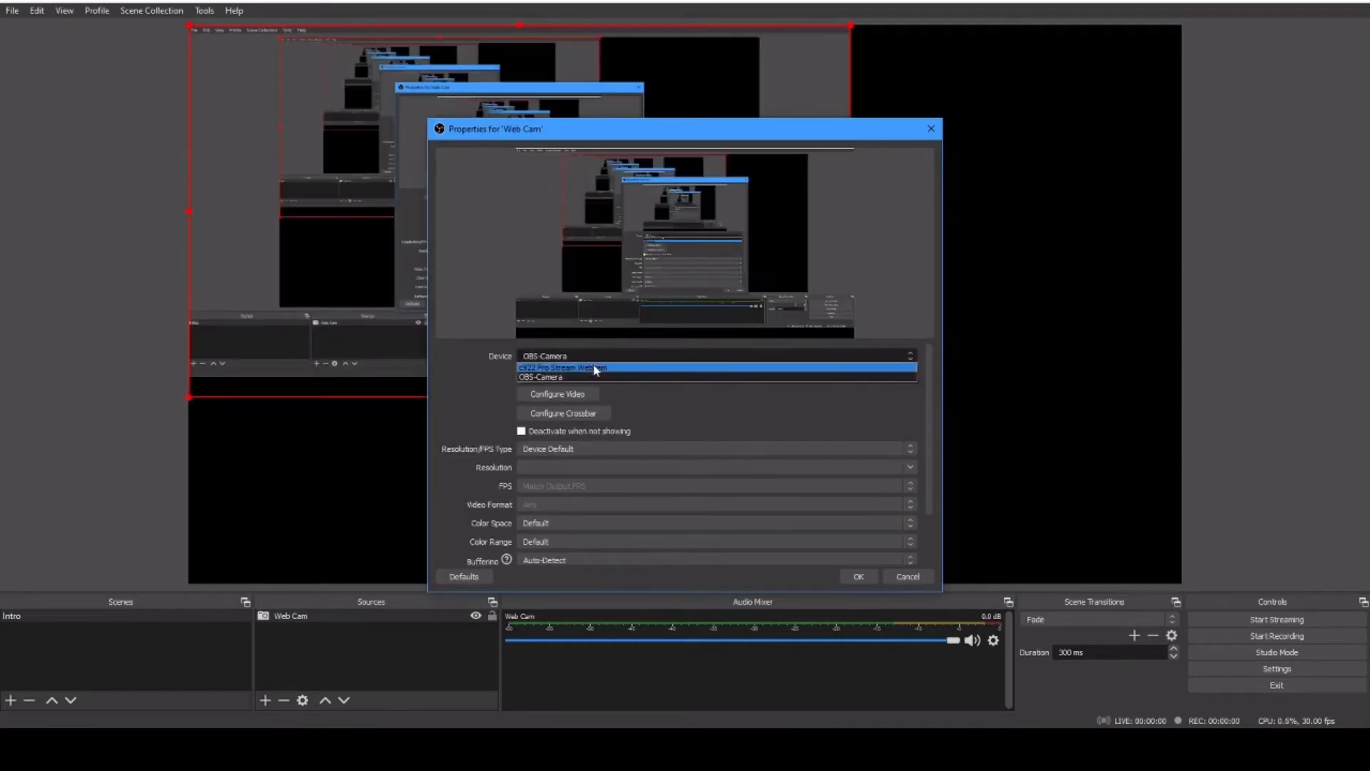
left_click(610, 374)
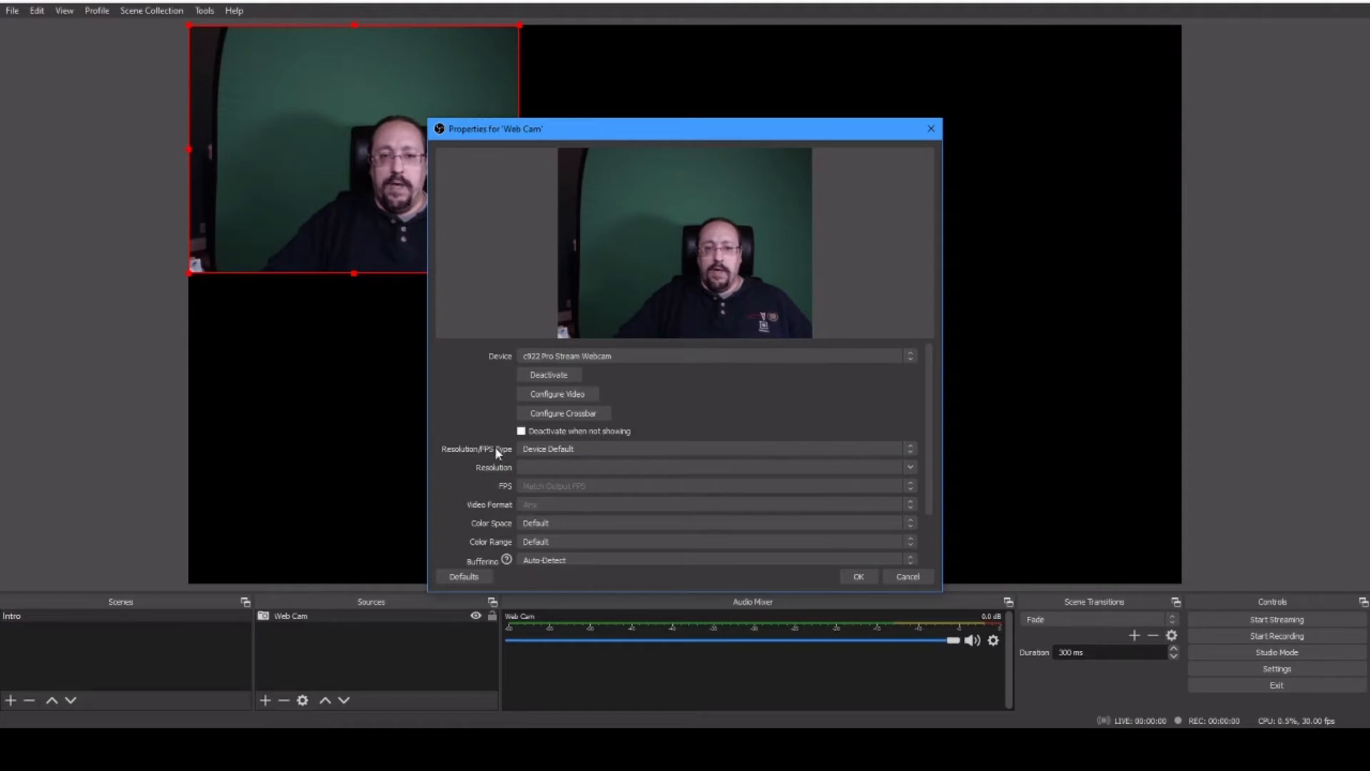
- Set the Web Cam source to a custom resolution of 1280x720 with the frame rate on Match Output FPS
scroll(494, 447, "down", 1)
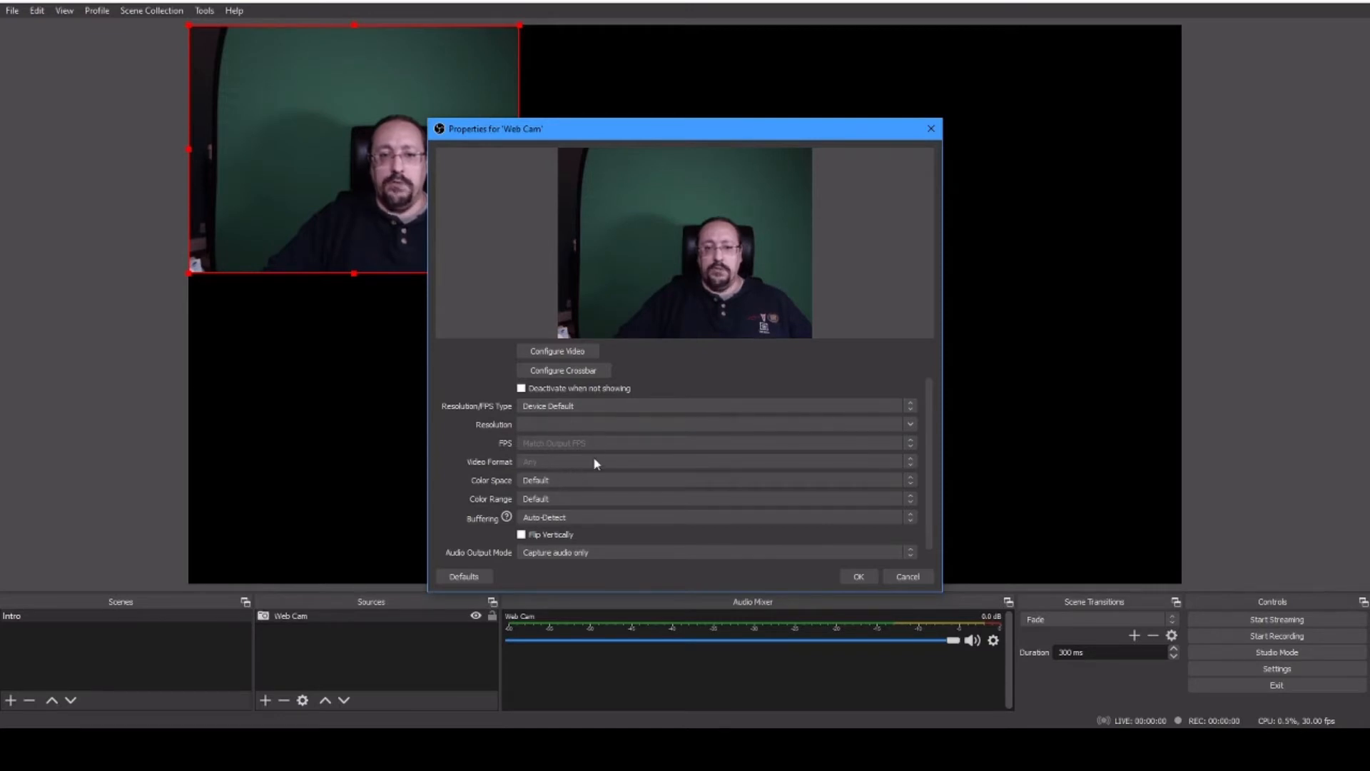
left_click(563, 410)
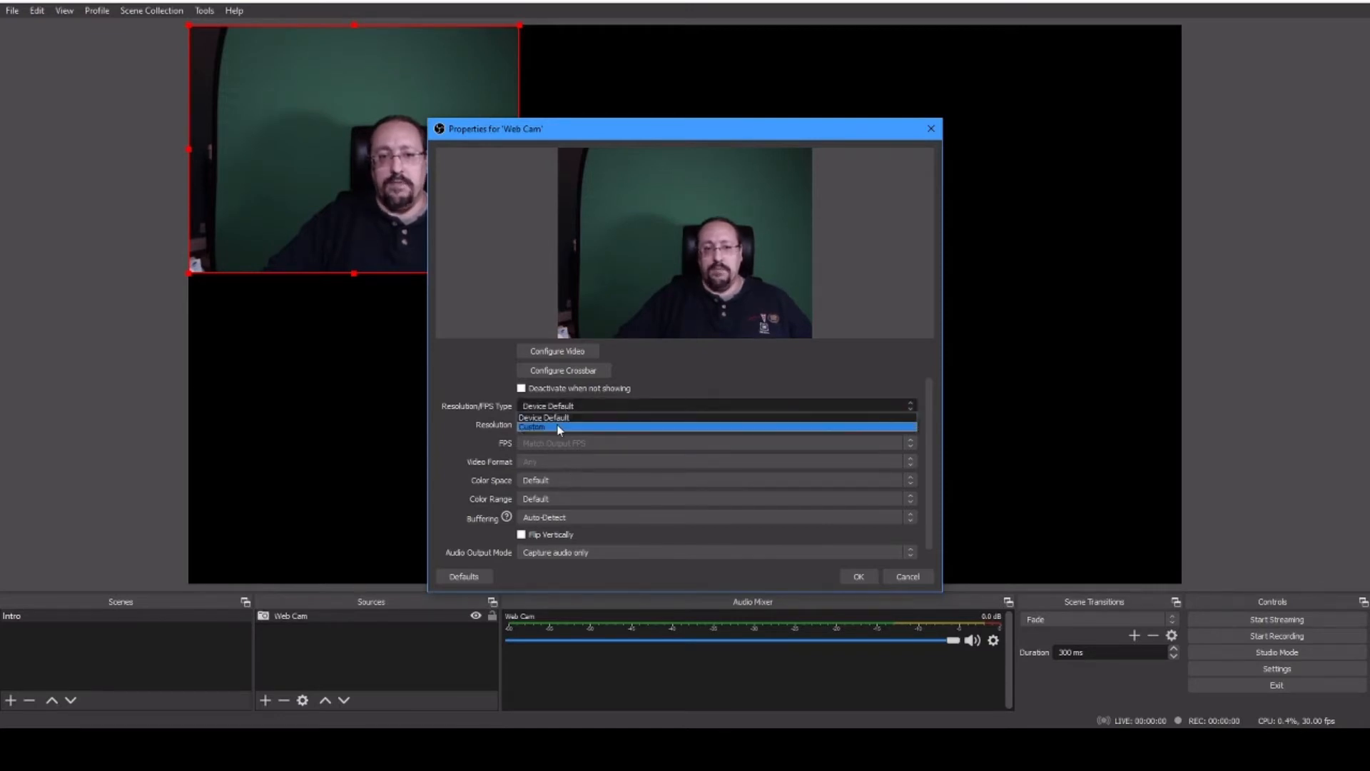
left_click(560, 425)
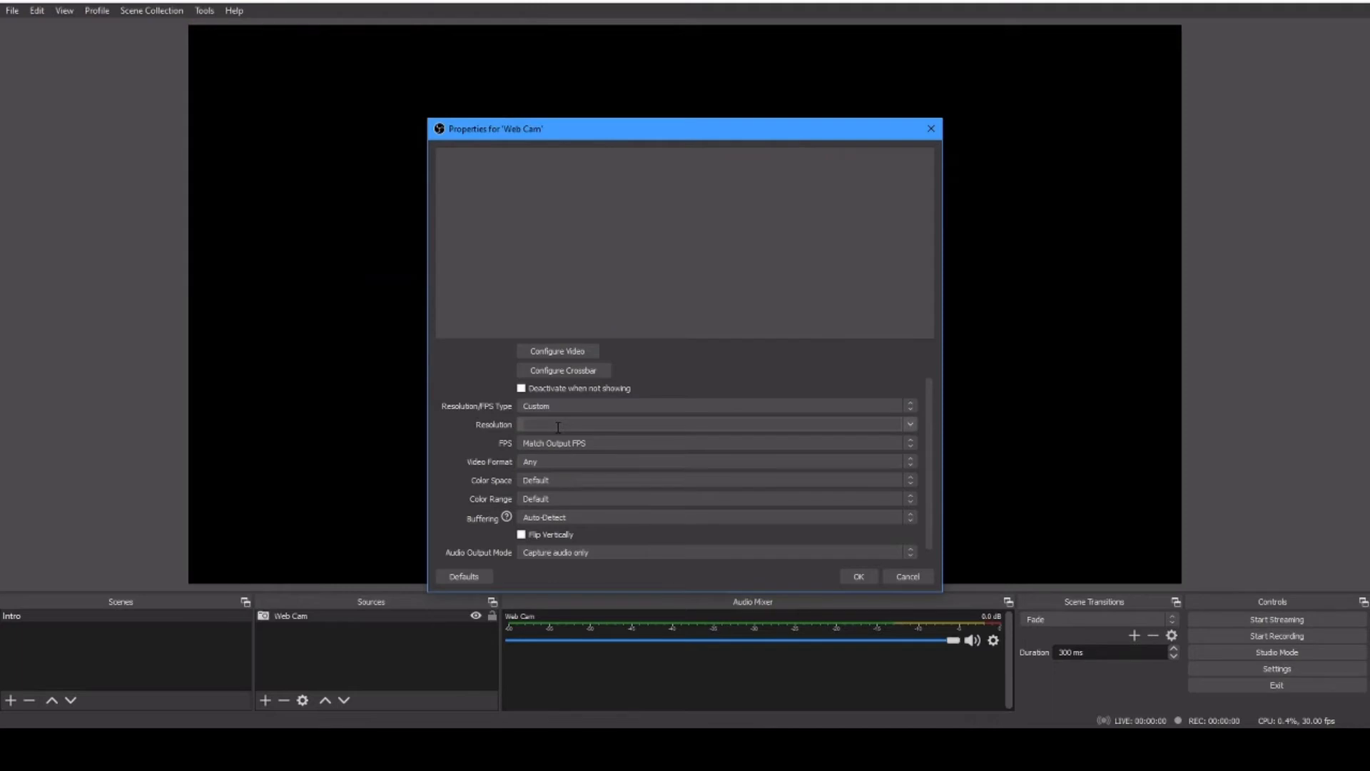
left_click(909, 426)
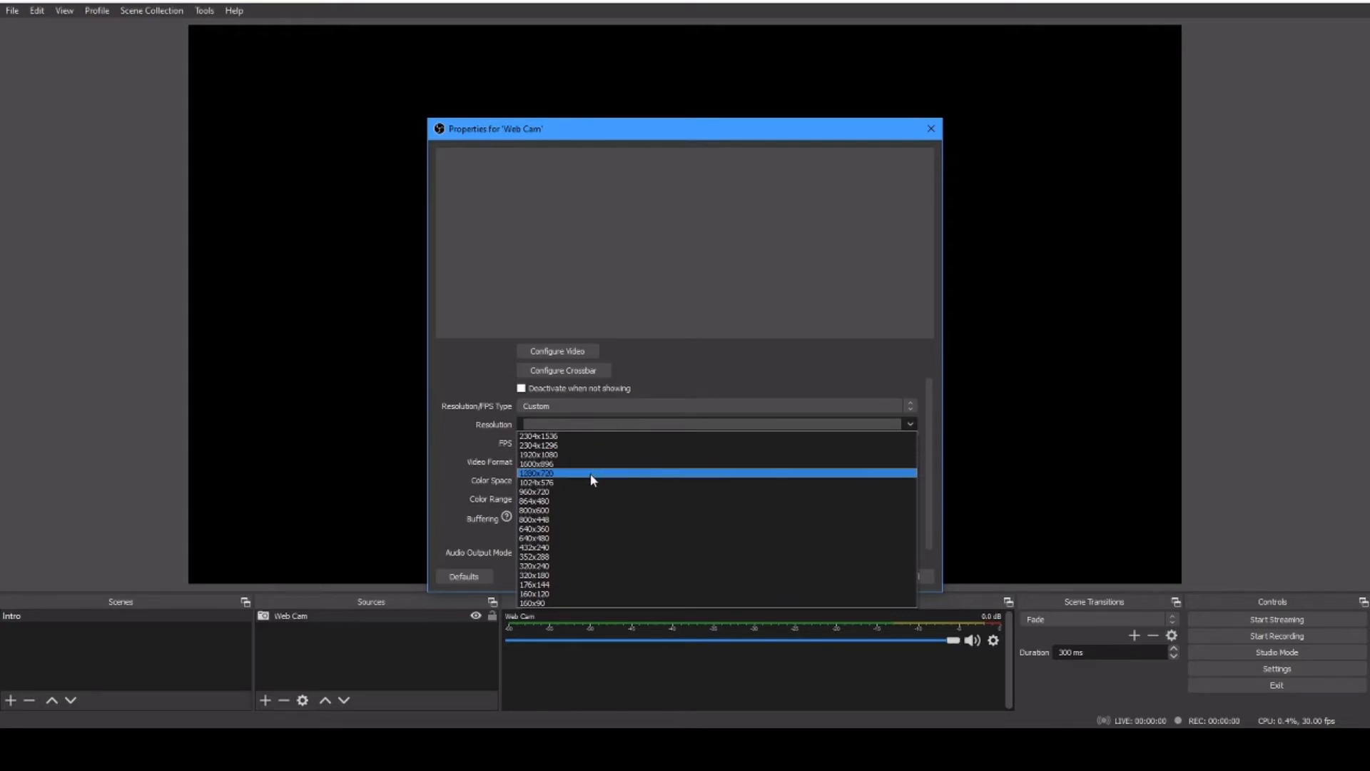
left_click(550, 473)
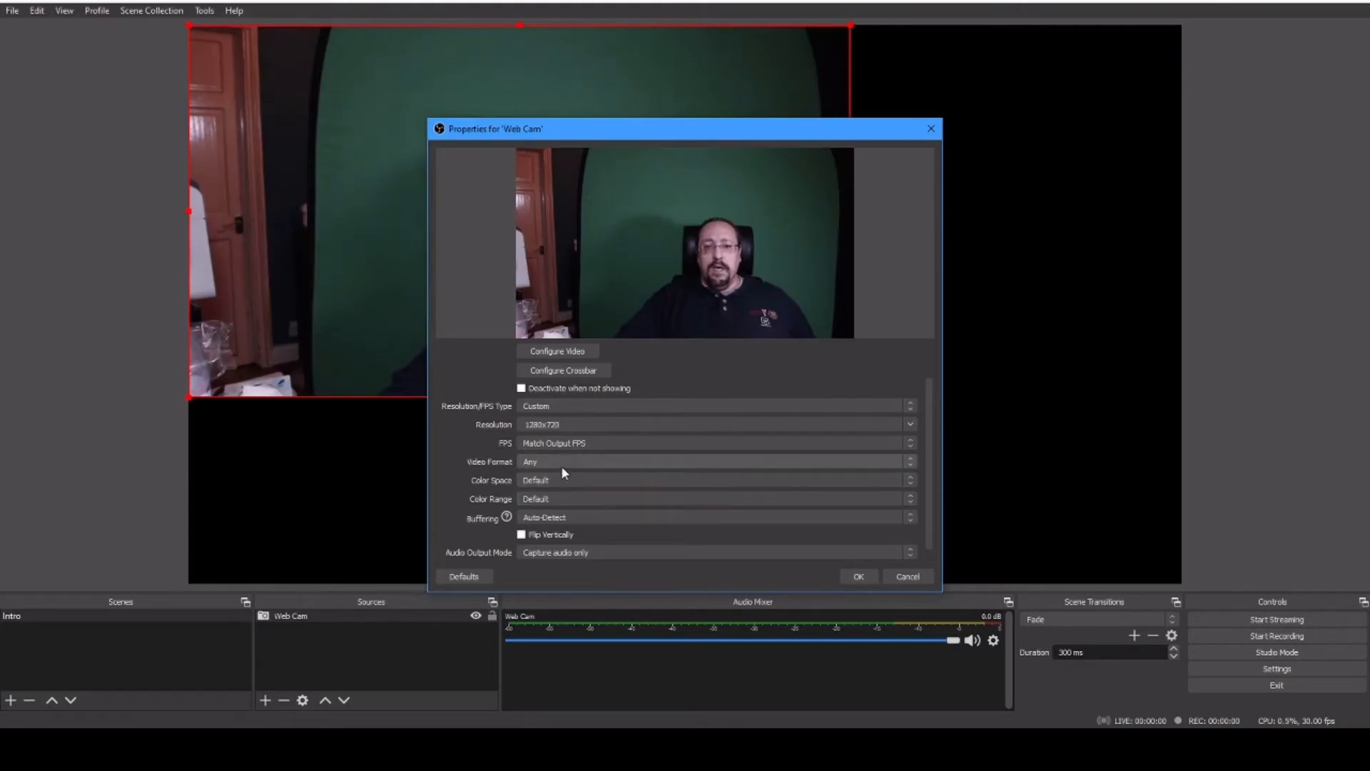
left_click(554, 445)
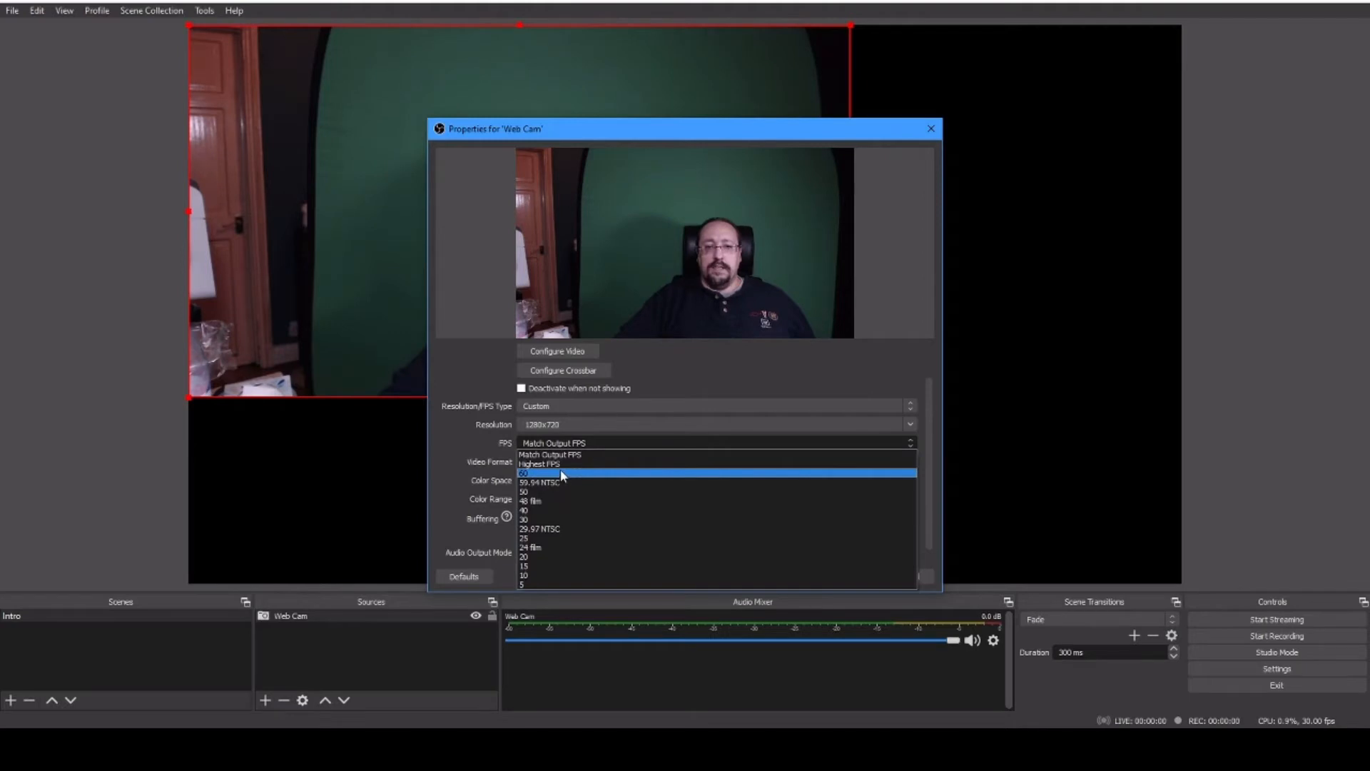
left_click(531, 454)
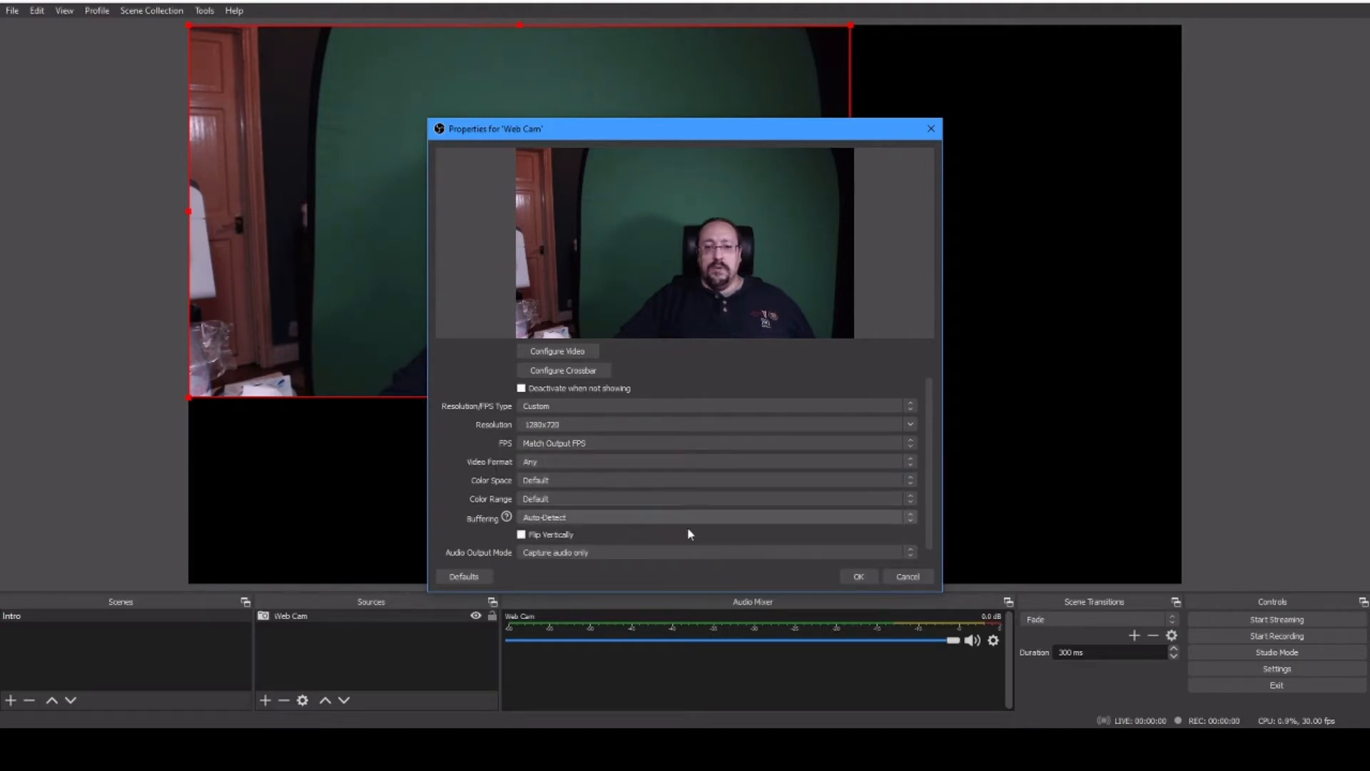
left_click(858, 576)
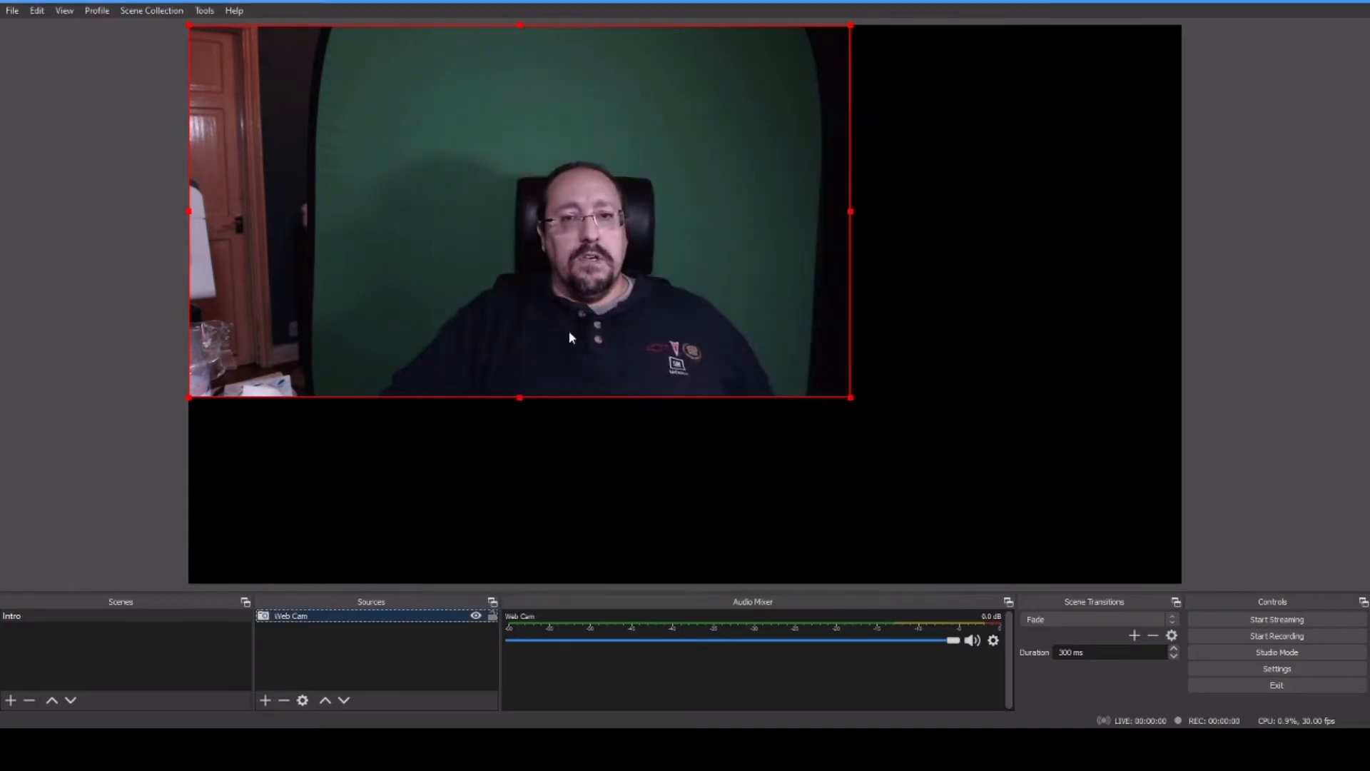
- Move the webcam image away from the canvas corner and crop its left, right and top edges to the green backdrop
left_click_drag(434, 205, 525, 263)
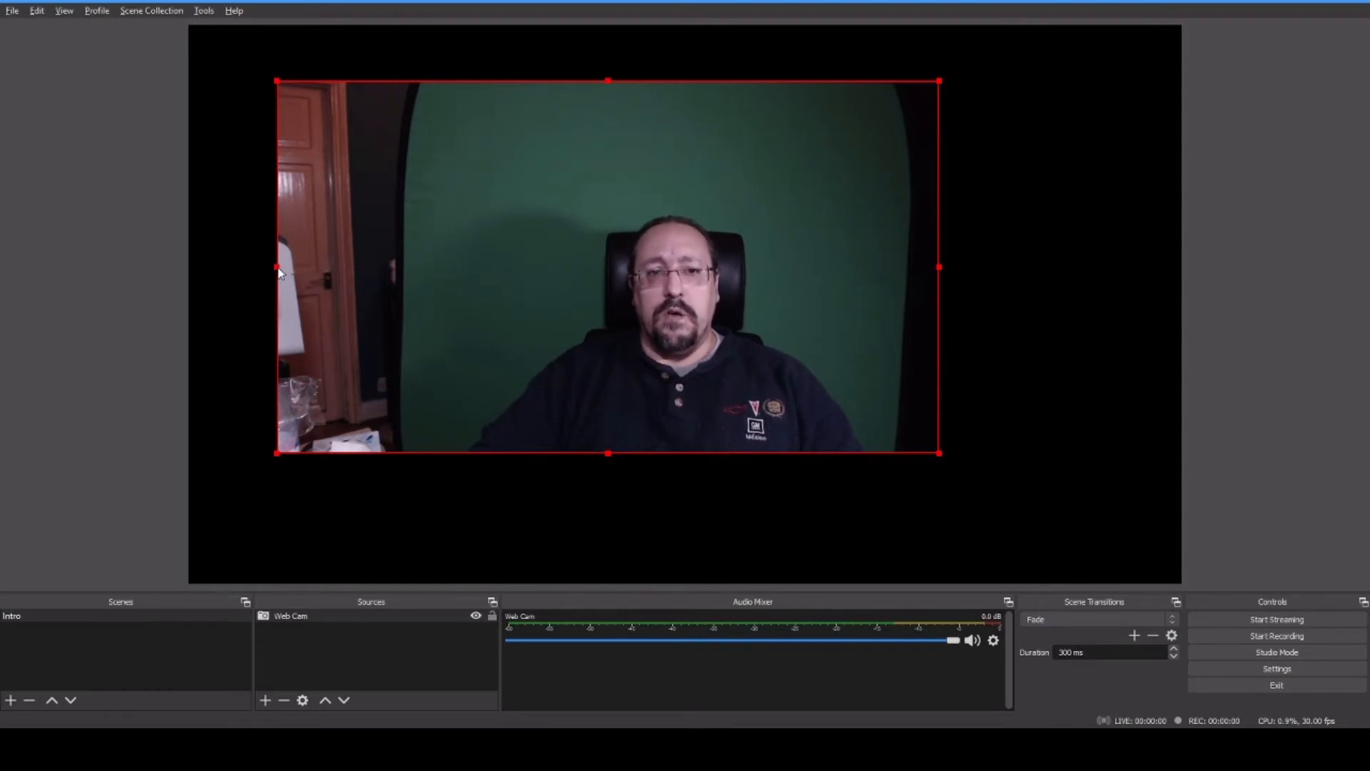
left_click_drag(278, 269, 431, 294)
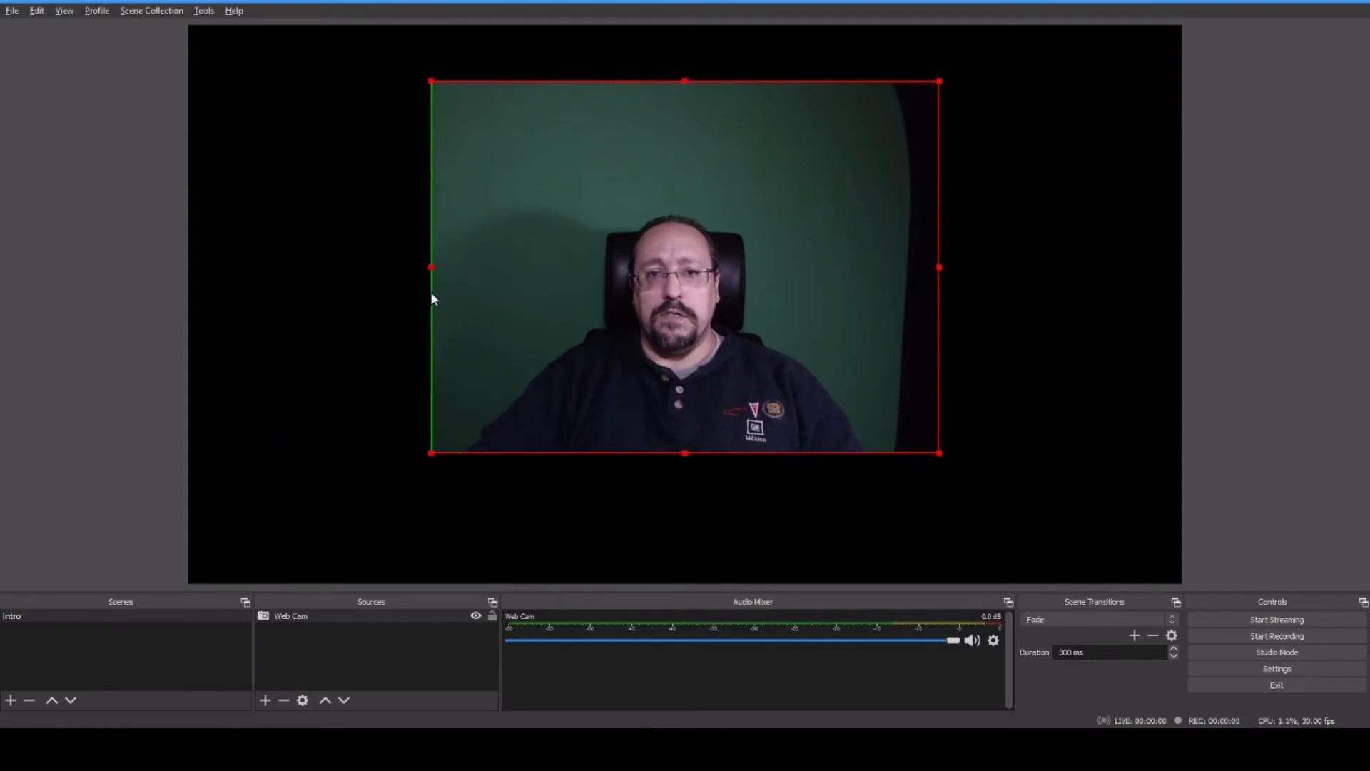
left_click_drag(940, 268, 886, 283)
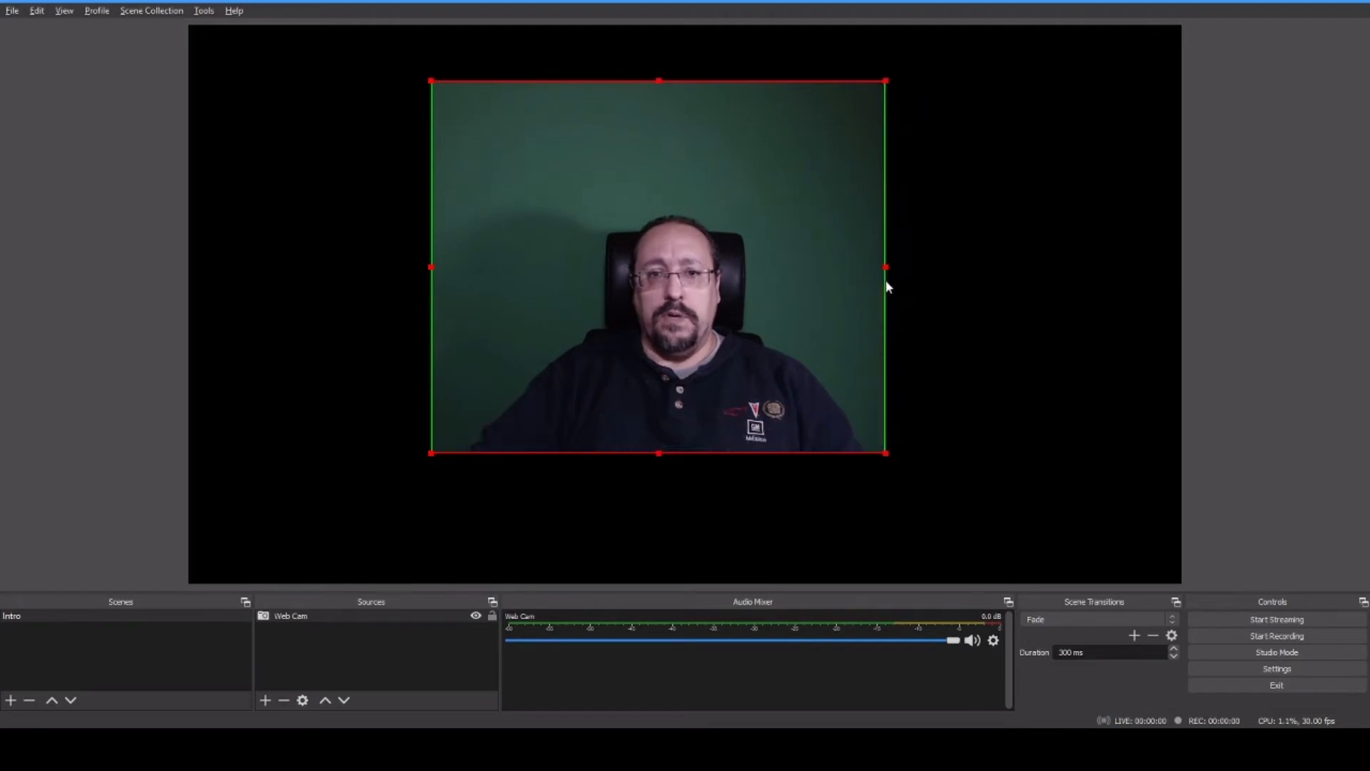
left_click_drag(661, 80, 666, 152)
left_click(921, 266)
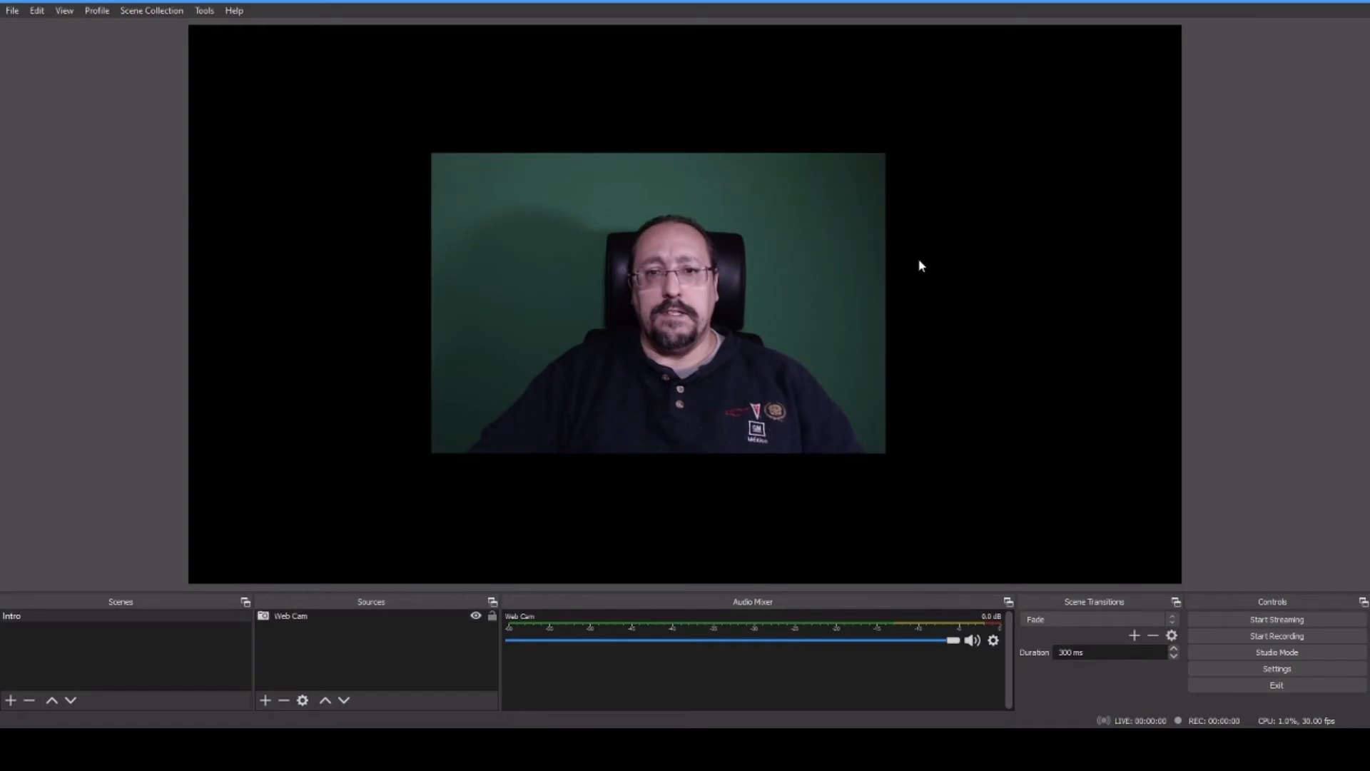
- Shift the cropped webcam image to roughly the centre of the canvas
left_click(795, 297)
left_click_drag(795, 296, 825, 295)
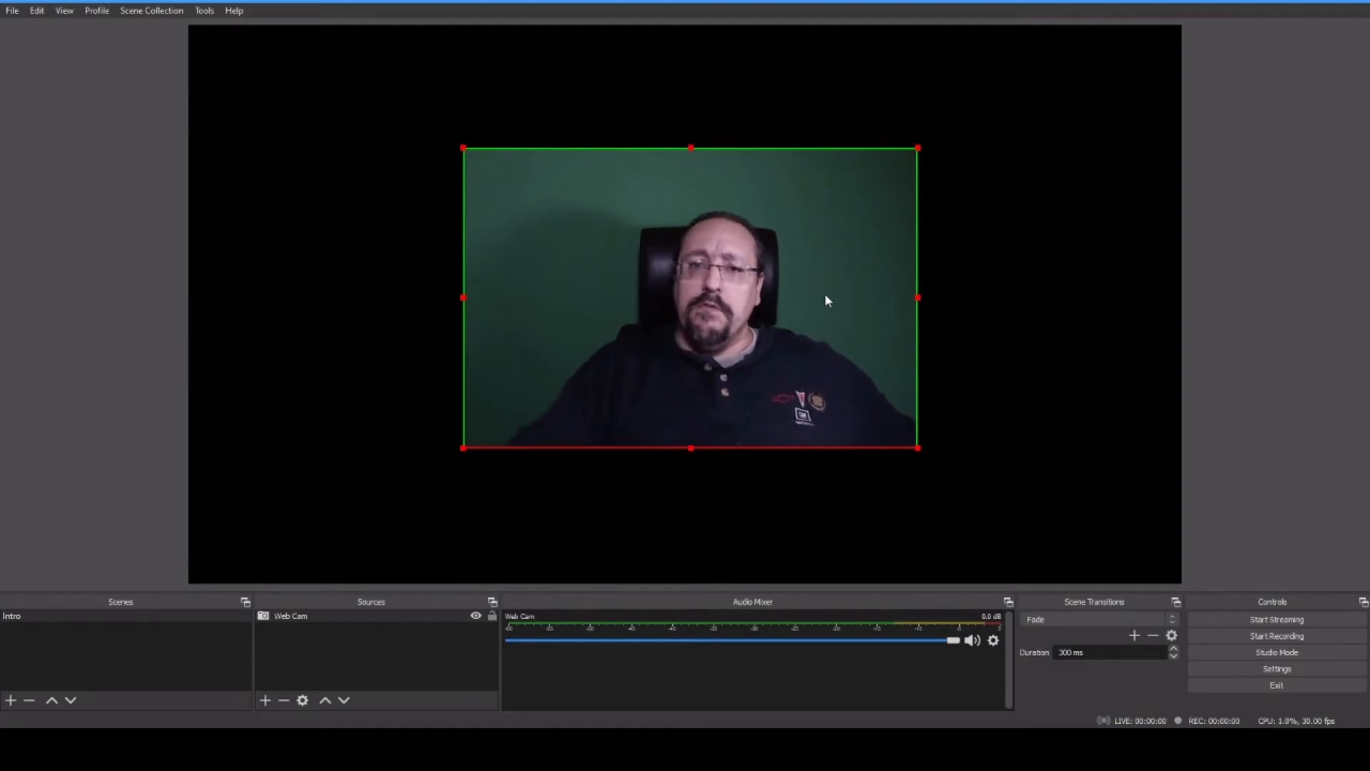
left_click(435, 506)
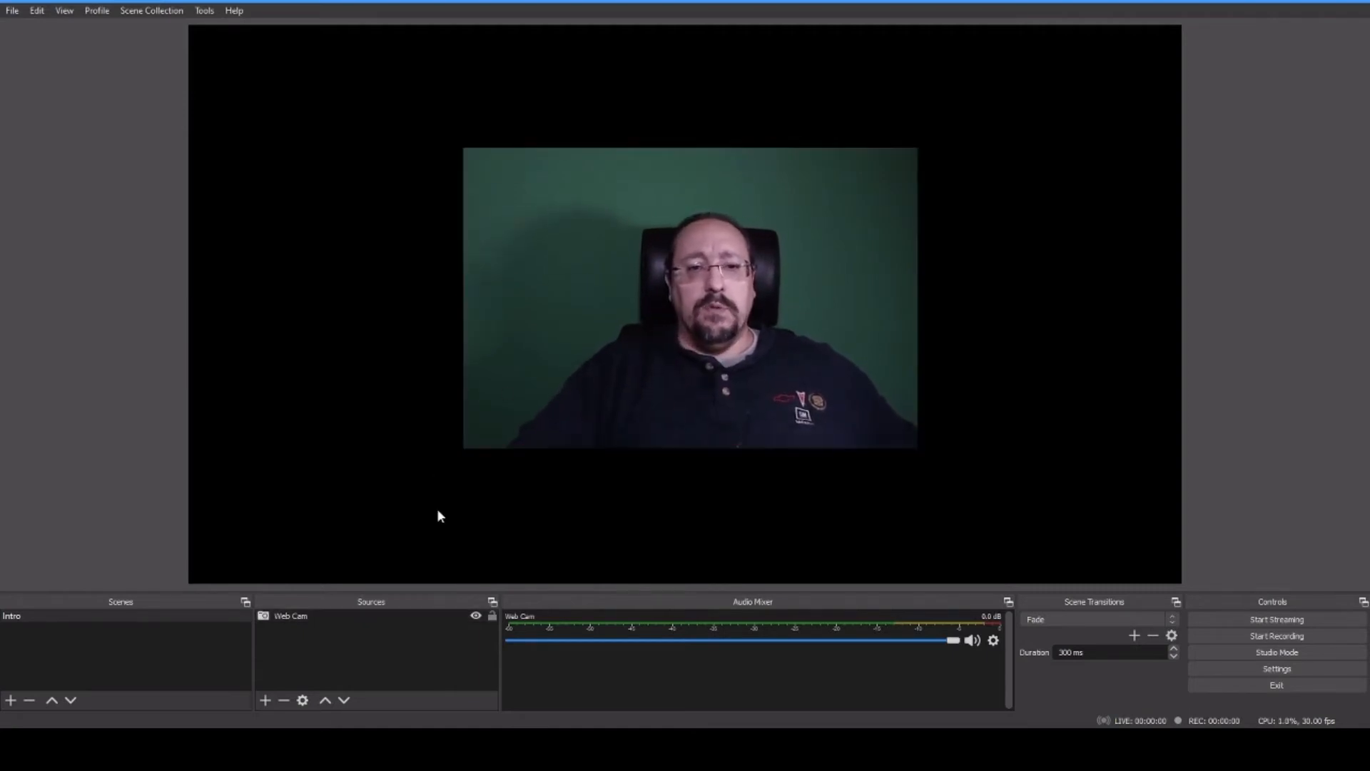
- Open the Web Cam source's filters and arrange the filters window beside the webcam image, moving the image to the canvas's left side
left_click(303, 617)
right_click(304, 621)
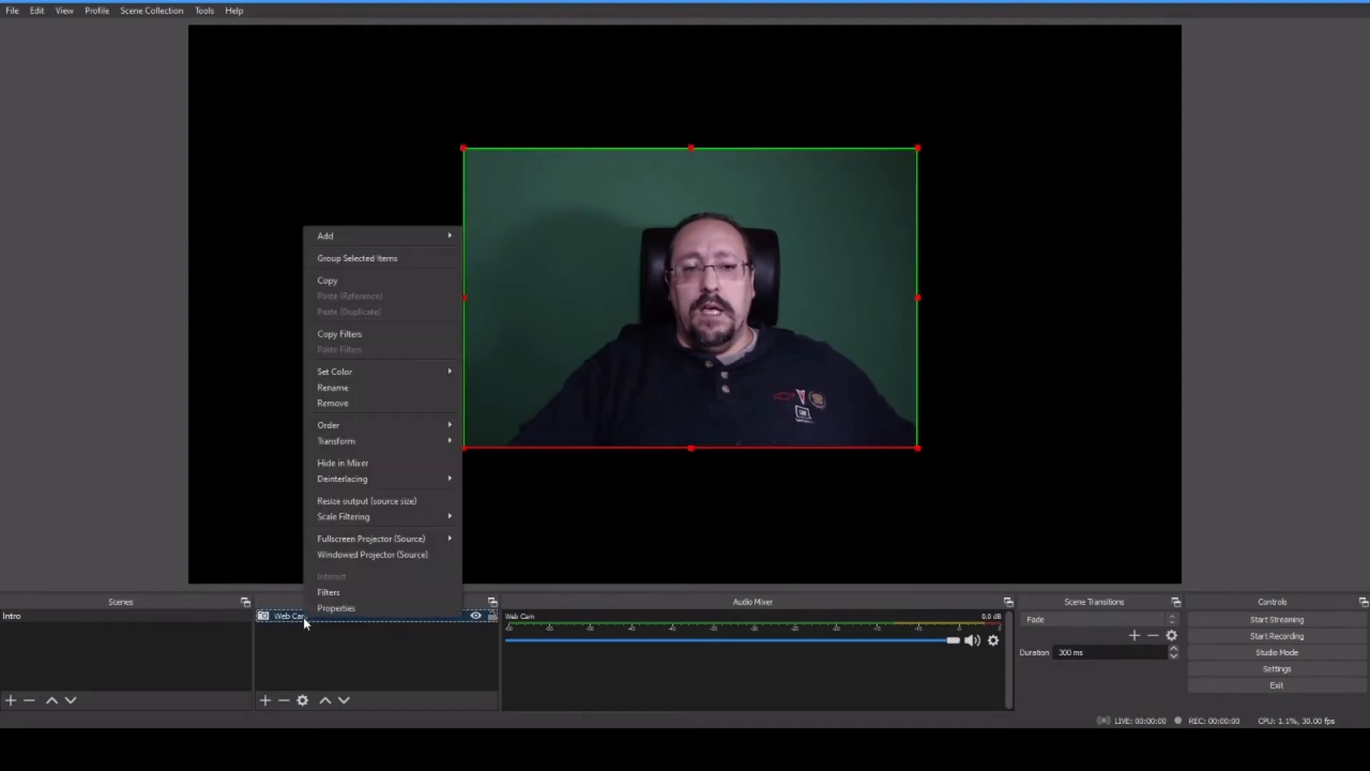
left_click(331, 595)
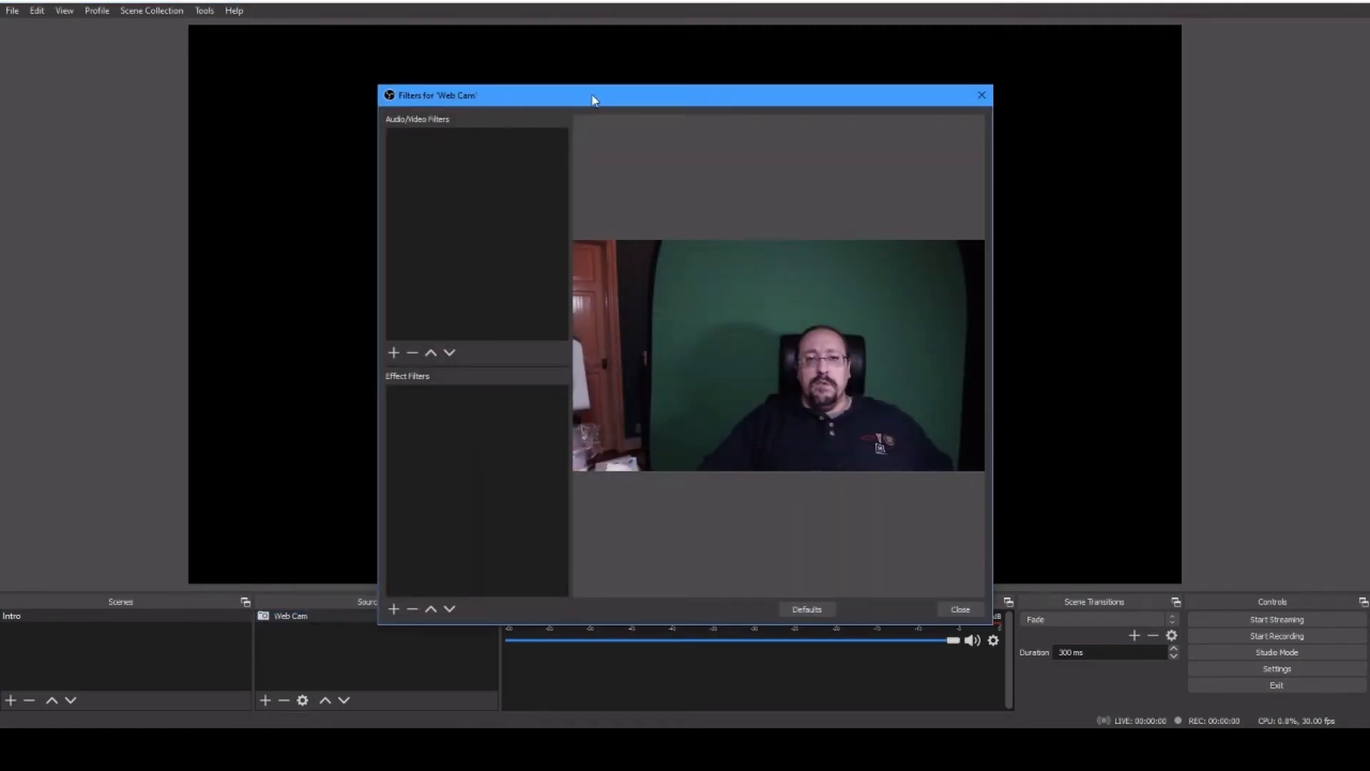
left_click_drag(592, 98, 911, 85)
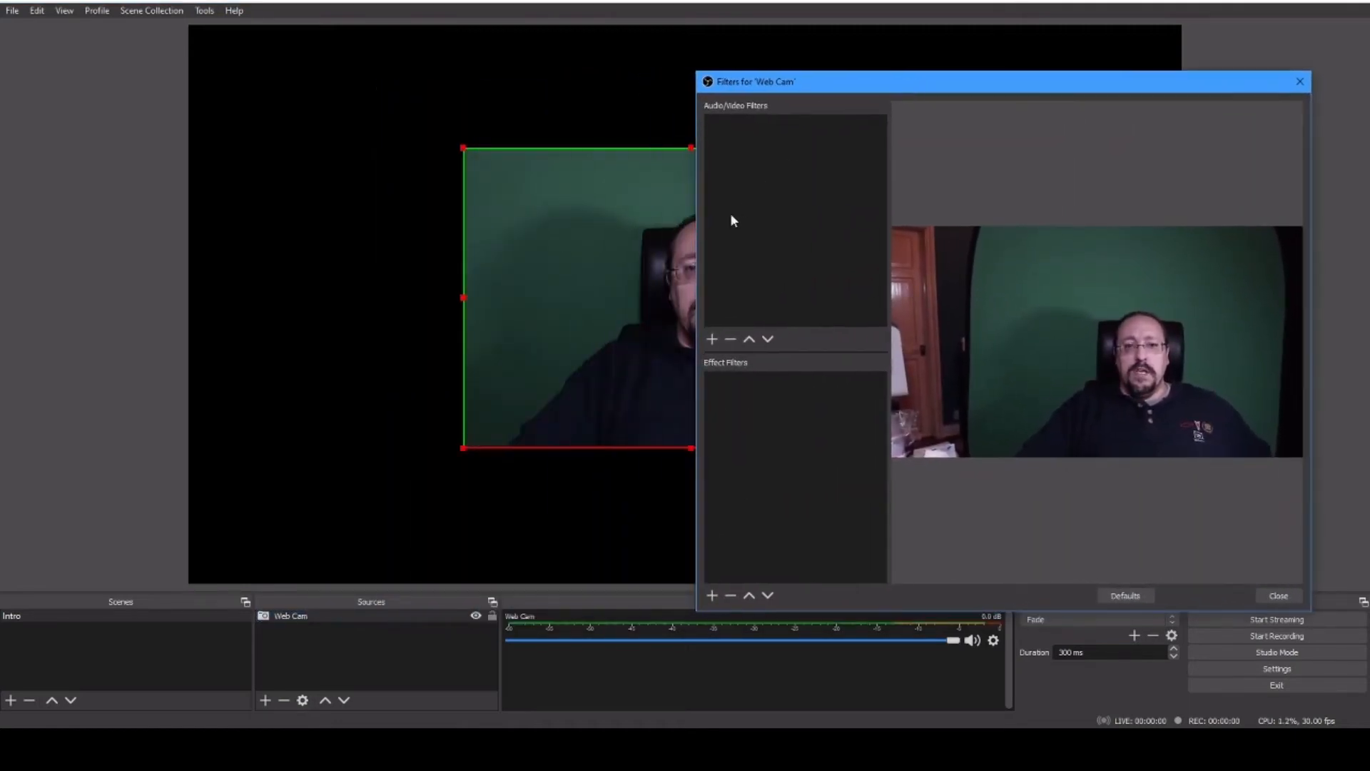
left_click_drag(627, 251, 393, 240)
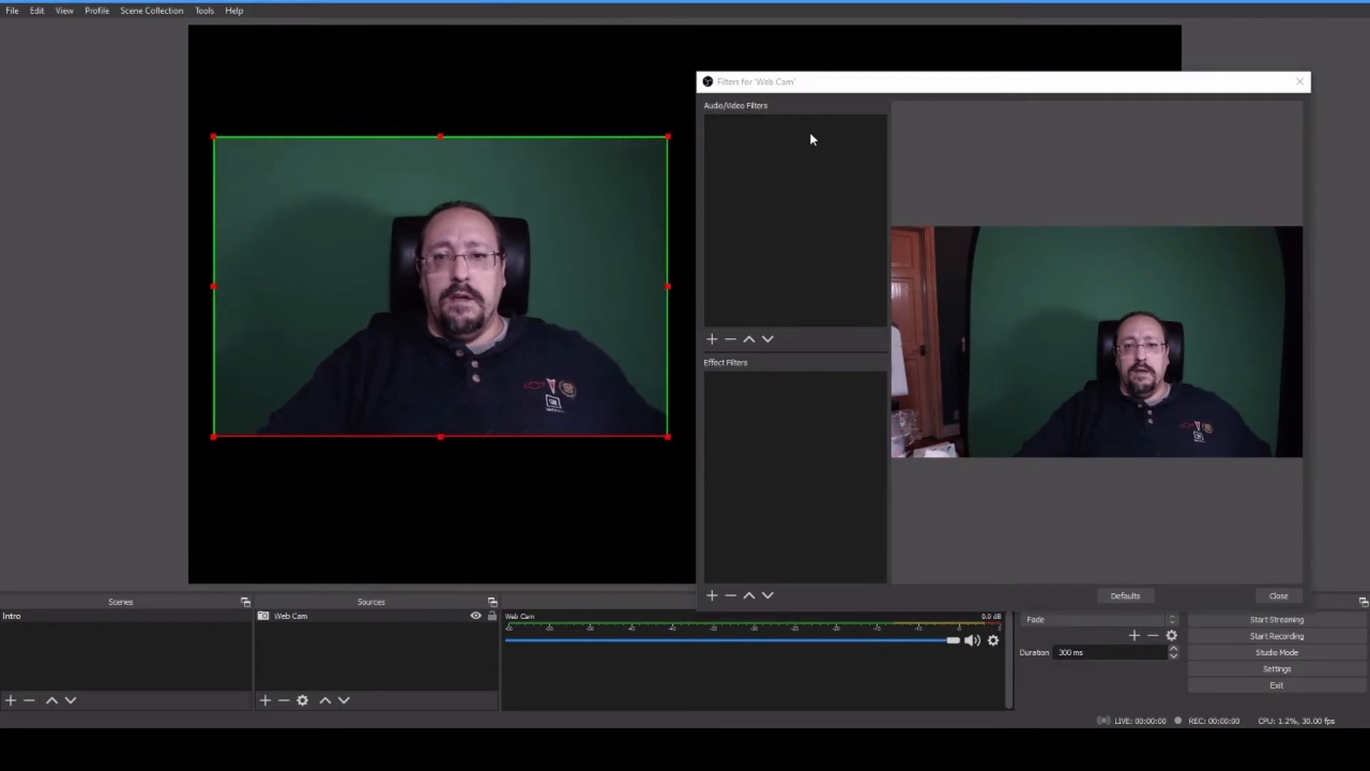
left_click_drag(806, 81, 804, 51)
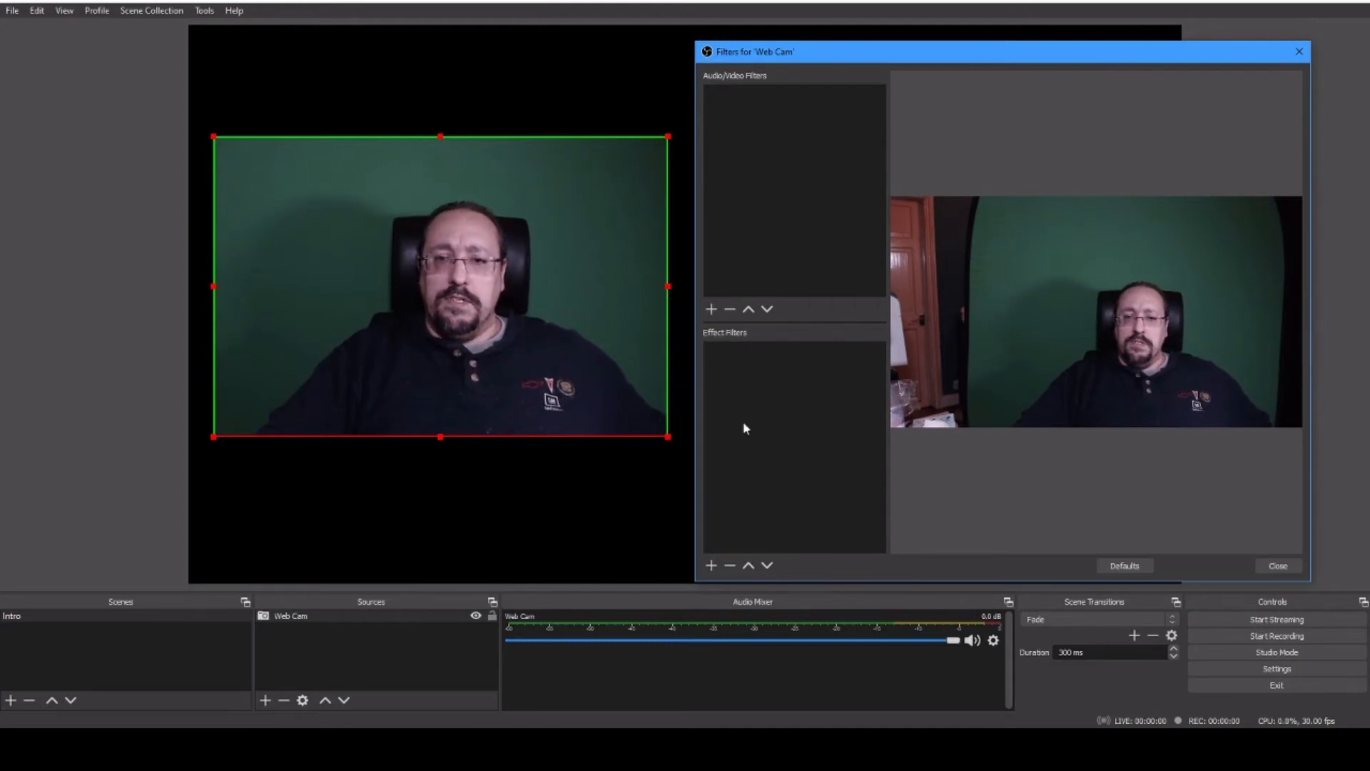
- Add a Chroma Key effect filter to the Web Cam source, keeping the default filter name
left_click(712, 567)
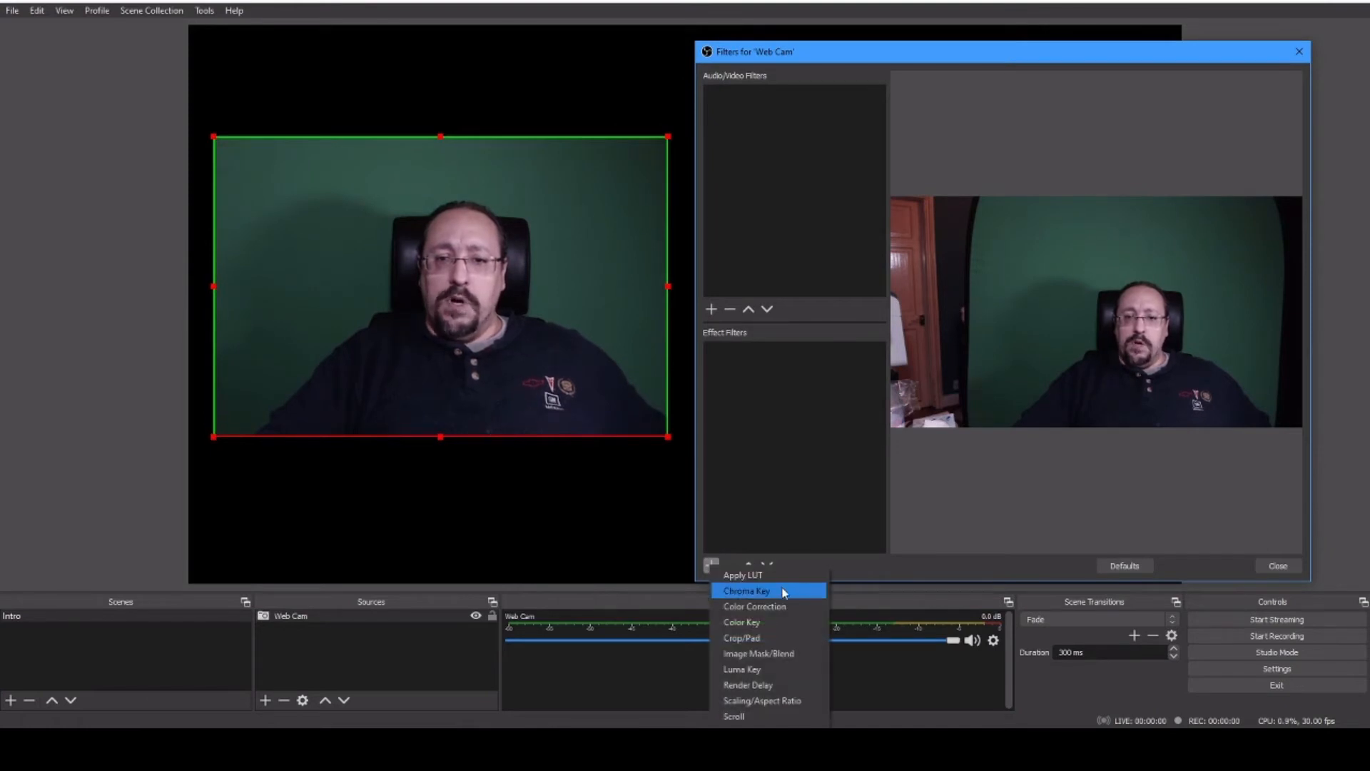
left_click(730, 588)
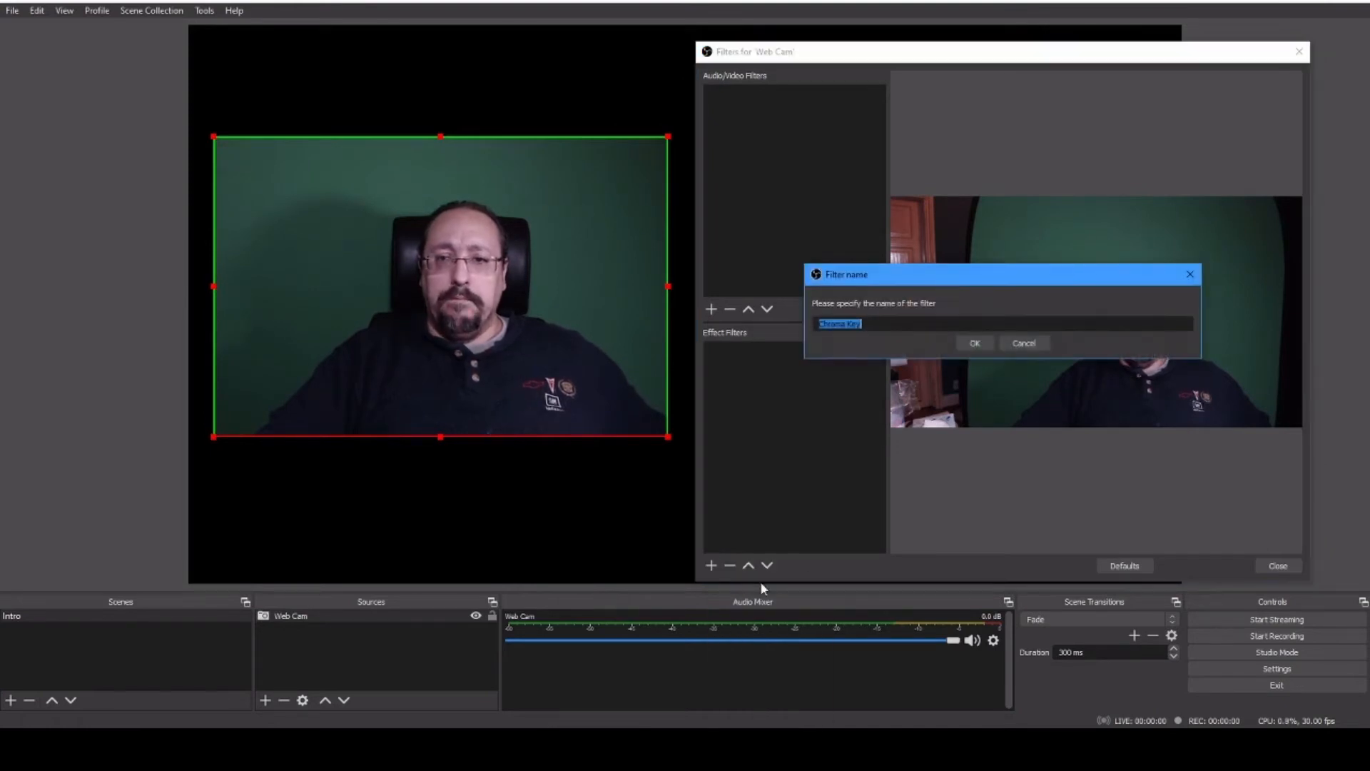
left_click(987, 346)
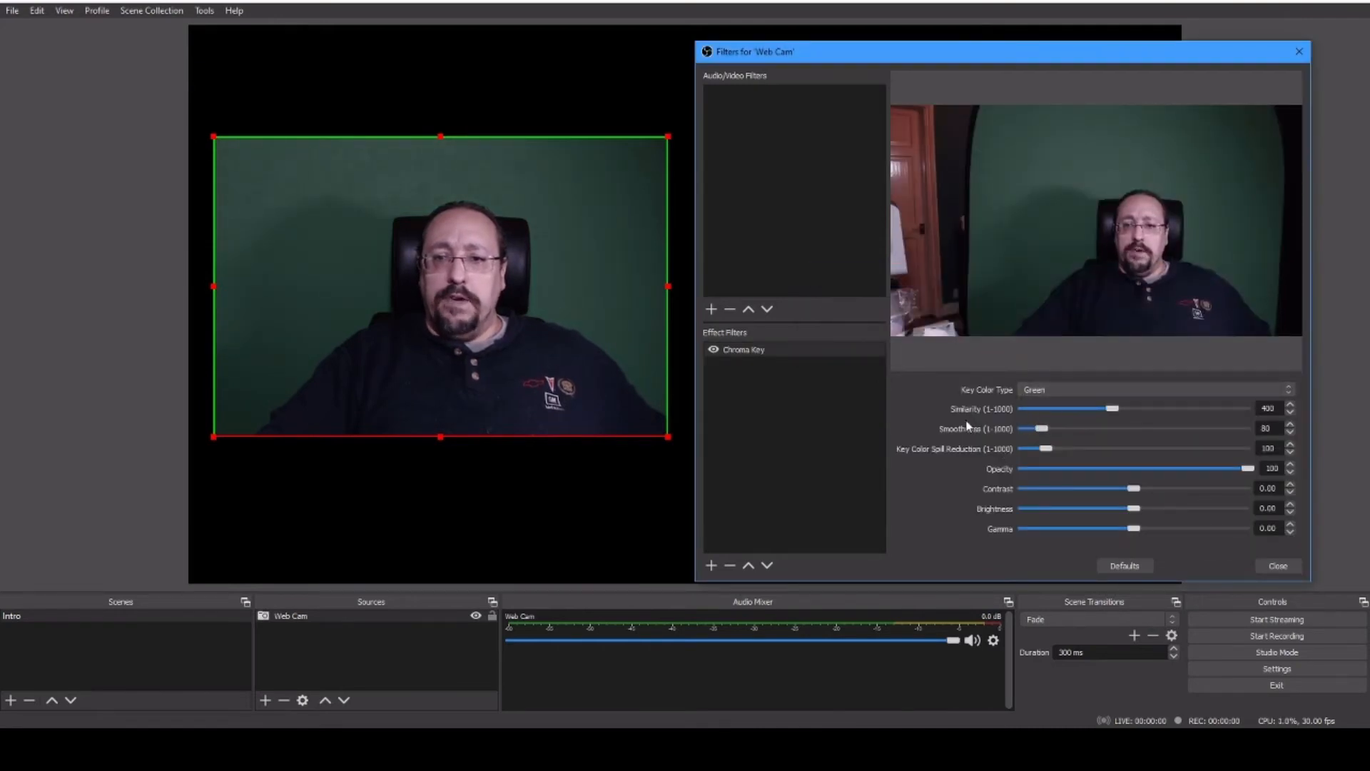
- Keep Green as the Chroma Key colour type and reduce both Smoothness and Key Color Spill Reduction to 1
left_click(1023, 391)
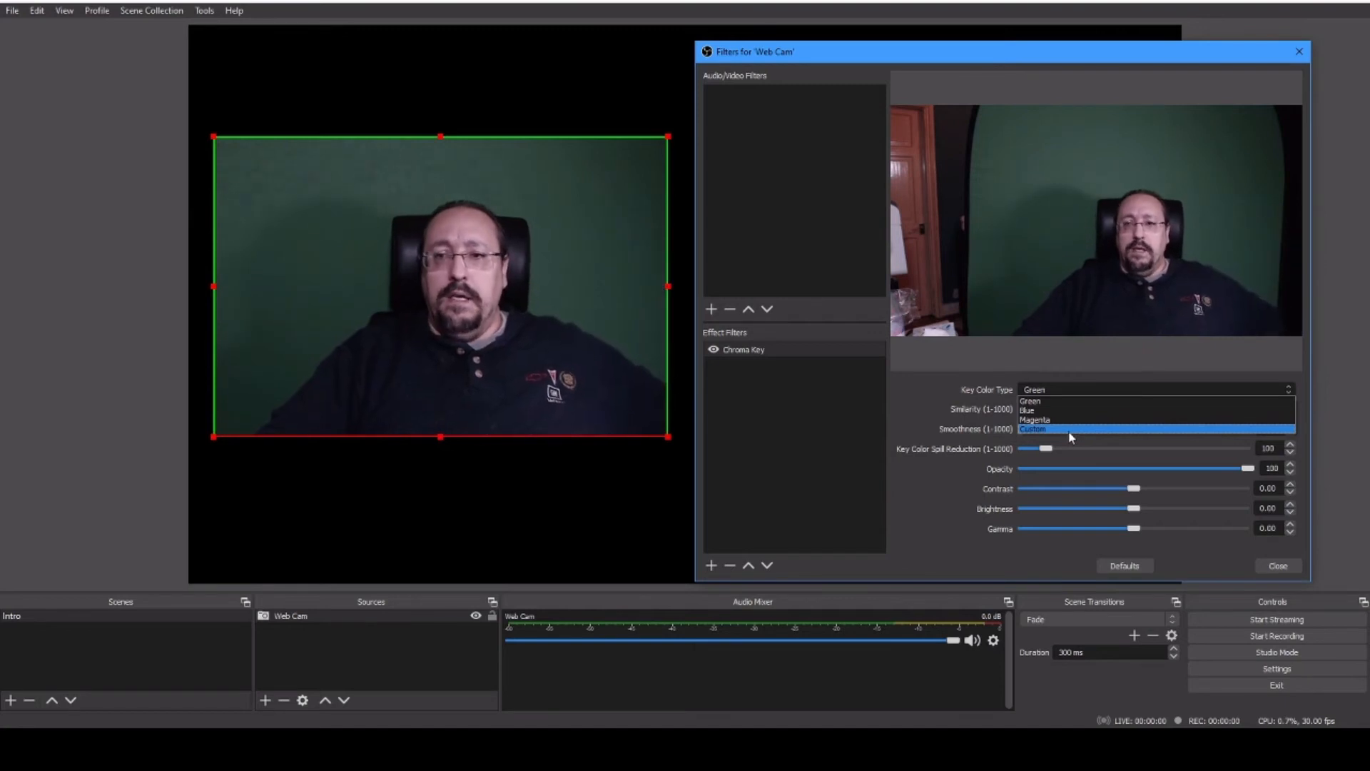
left_click(975, 406)
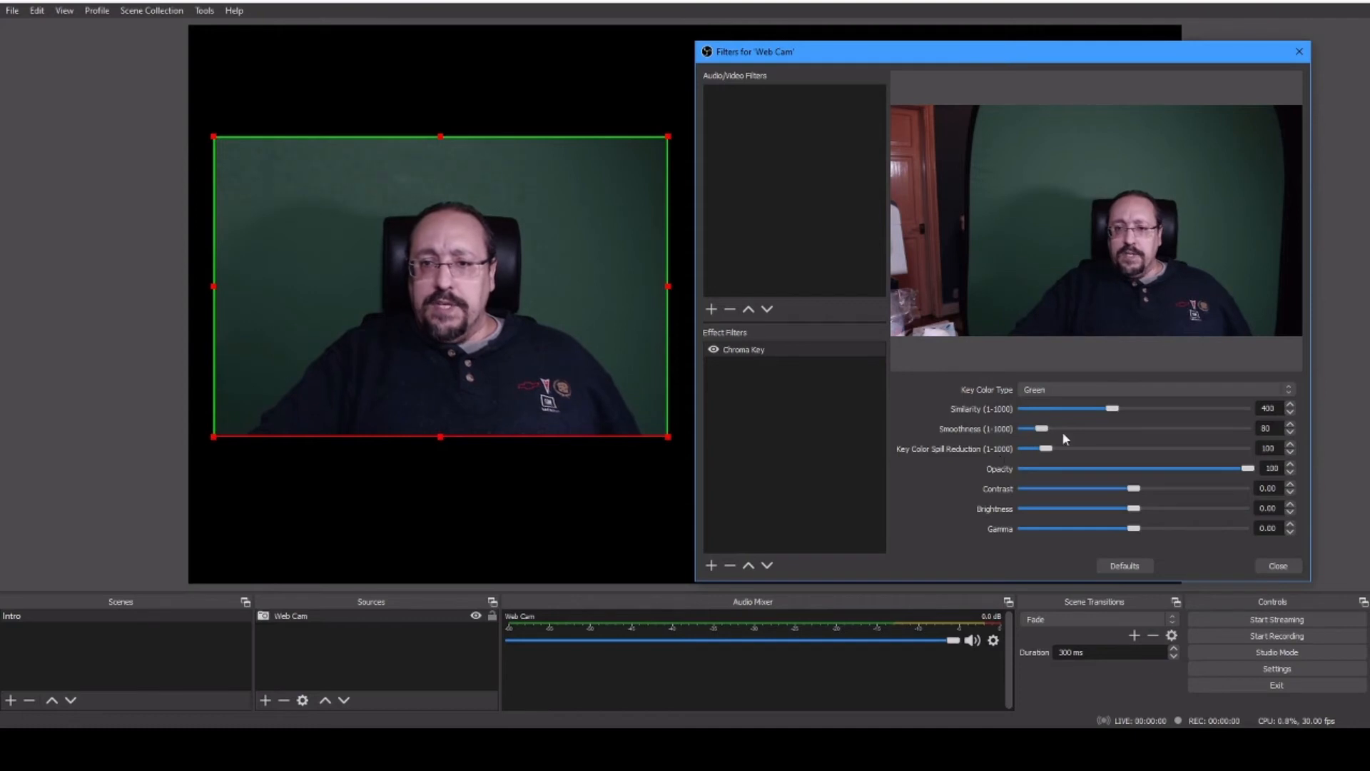
left_click_drag(1041, 431, 987, 433)
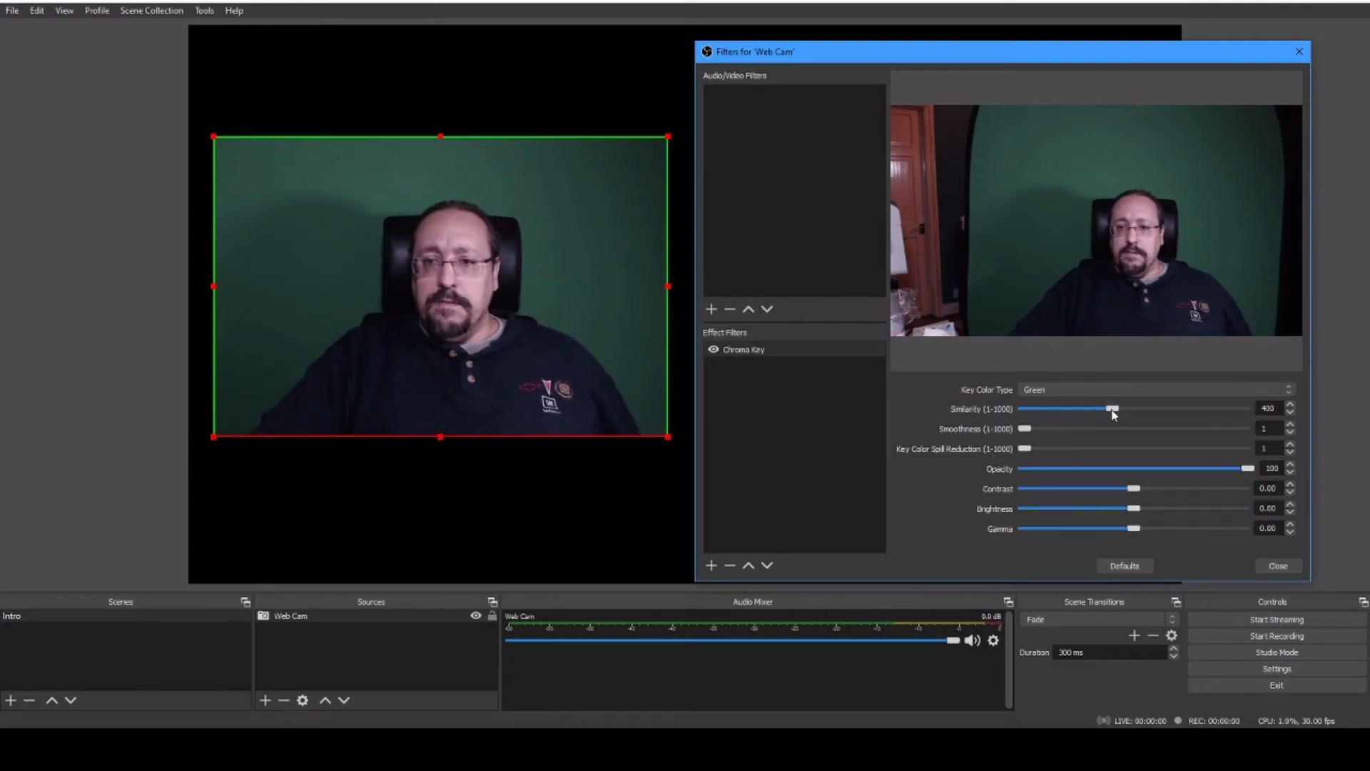
- Fine-tune the Chroma Key filter's Similarity to 520 to remove the green backdrop around the webcam subject
left_click_drag(1117, 414, 1141, 409)
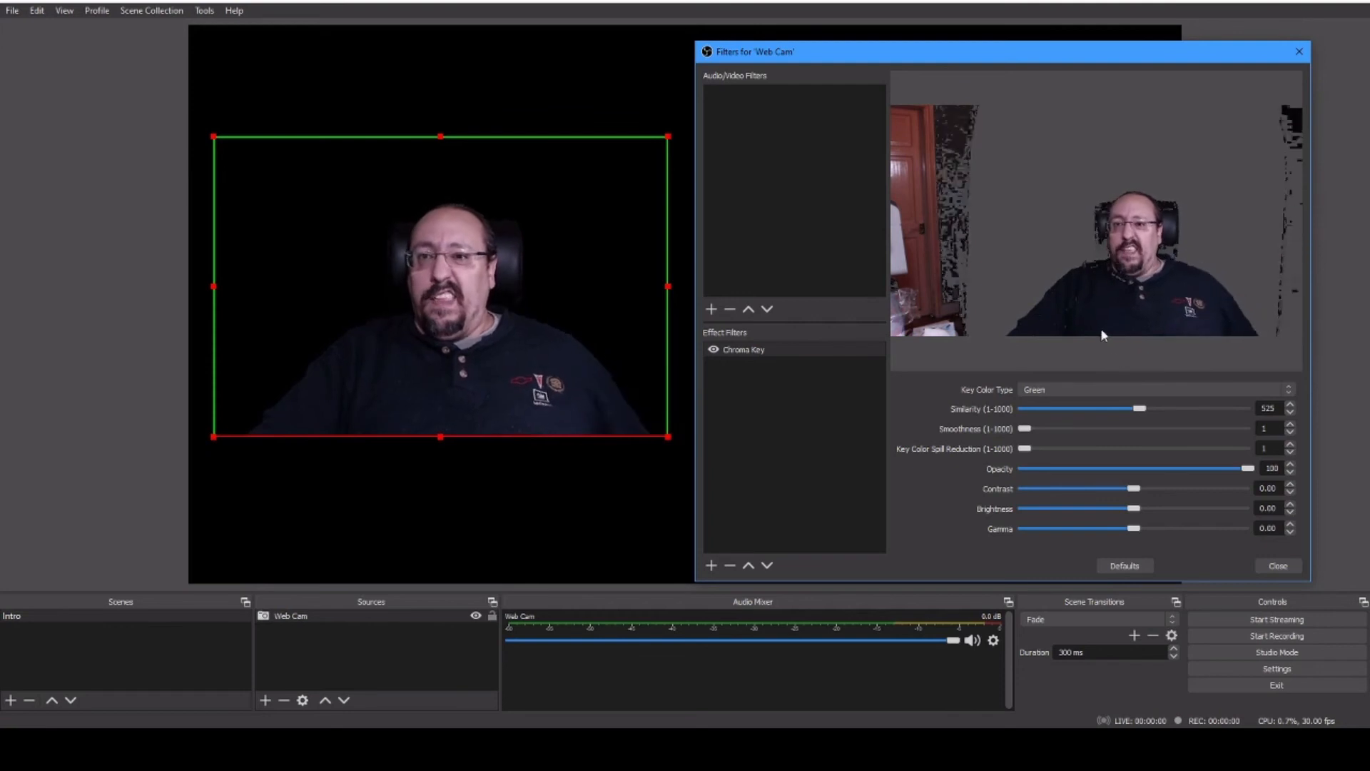
left_click(1290, 412)
left_click(1291, 413)
left_click(1291, 413)
left_click(1290, 413)
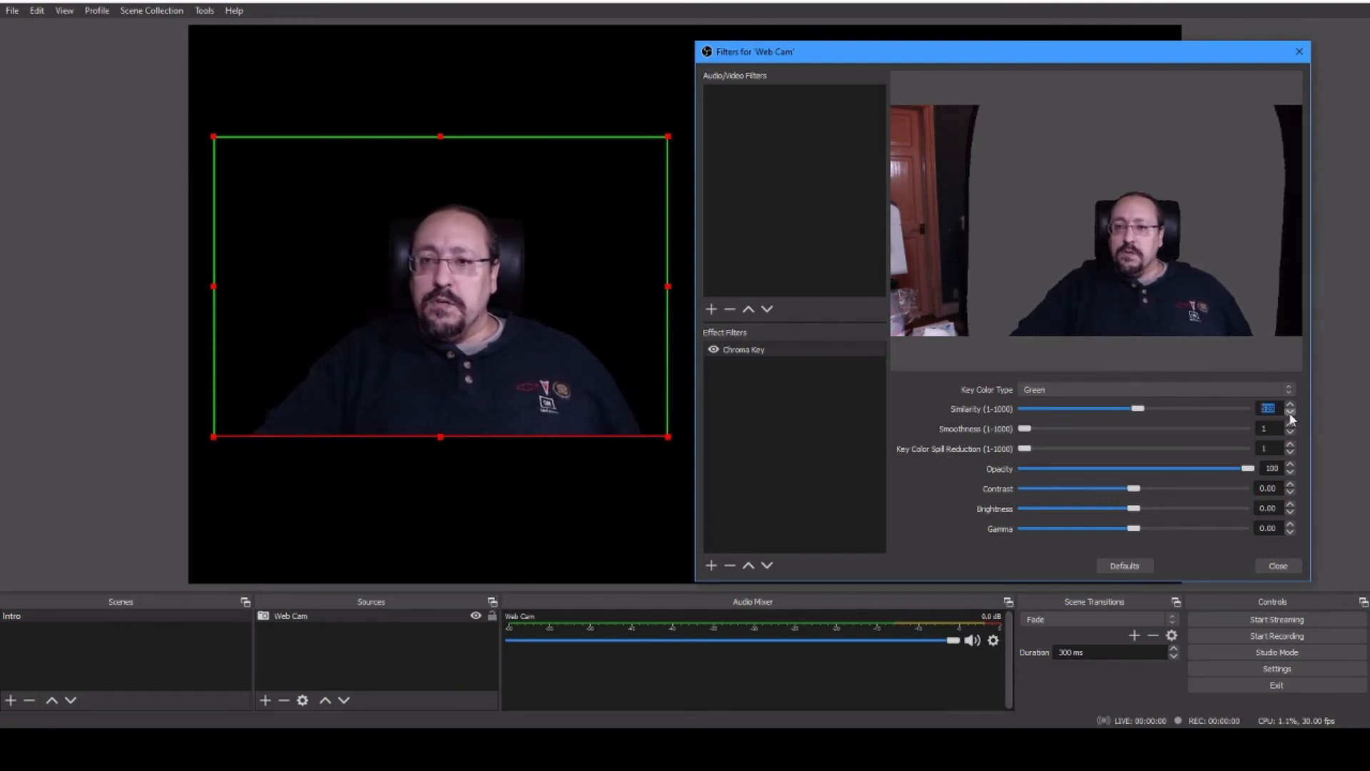
left_click(1290, 413)
left_click(1290, 413)
left_click(1290, 413)
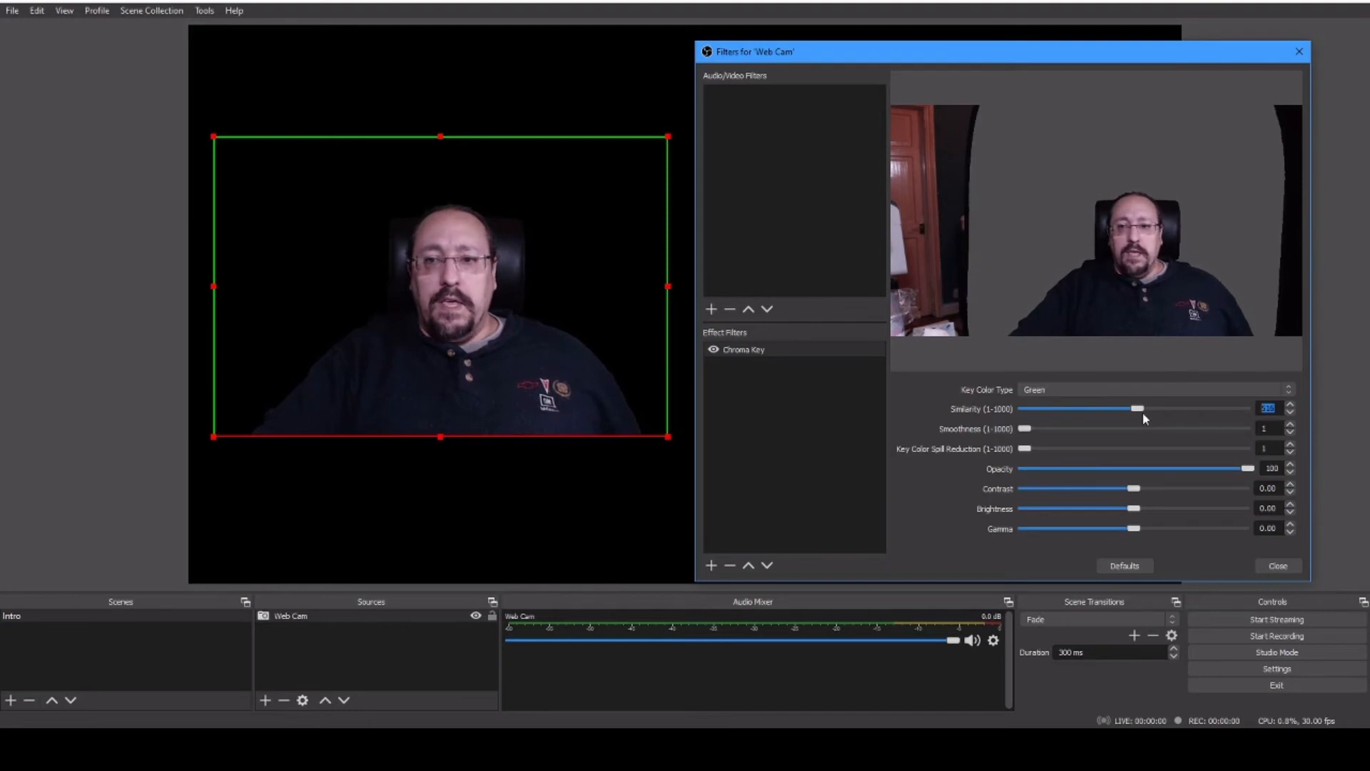
left_click_drag(1140, 412, 1132, 412)
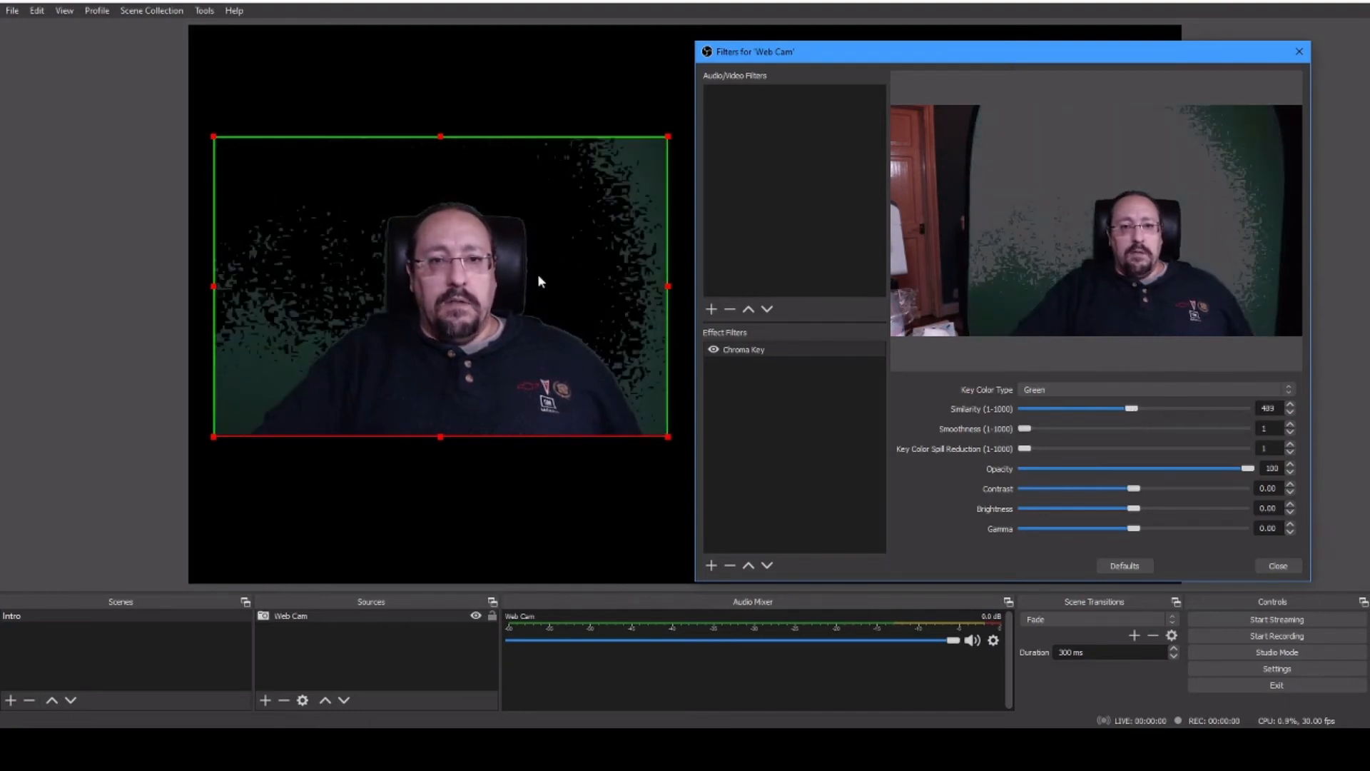
left_click(1291, 404)
left_click(1291, 404)
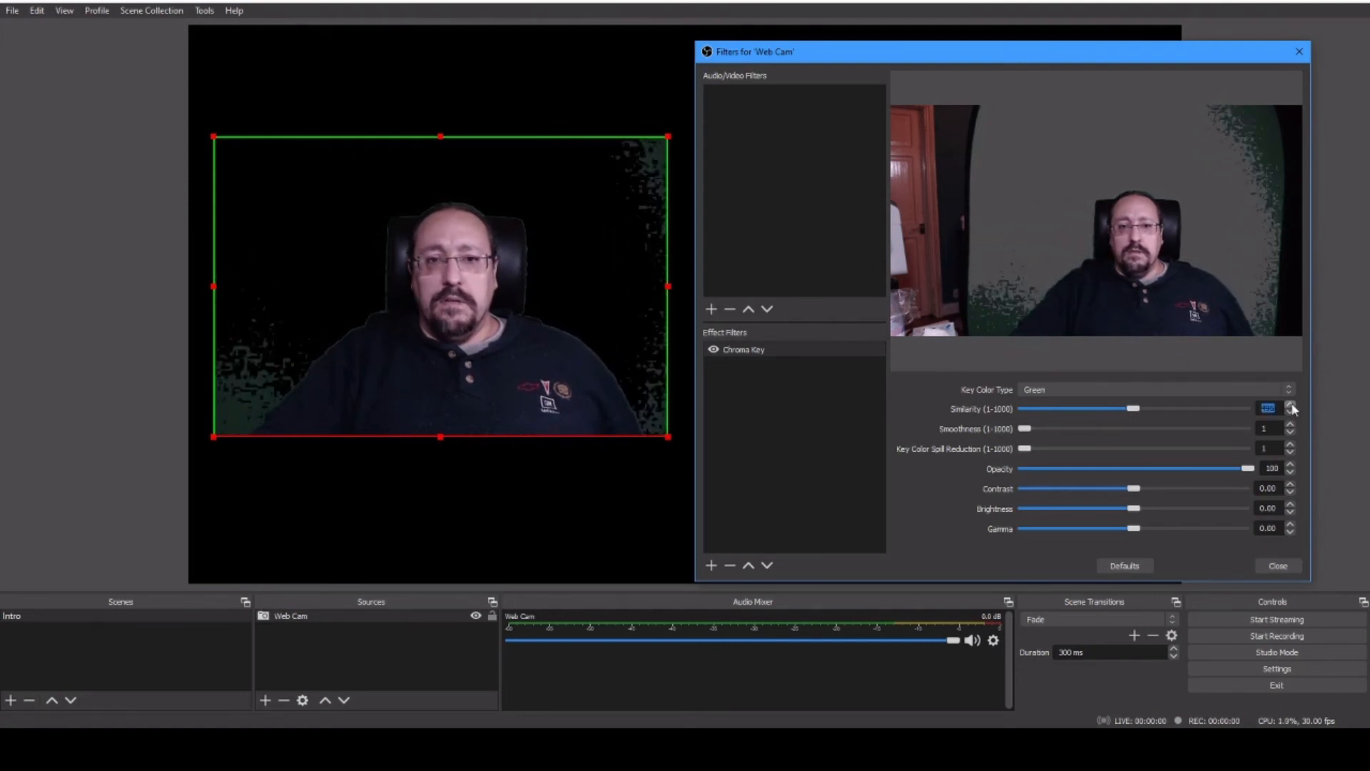
left_click(1291, 404)
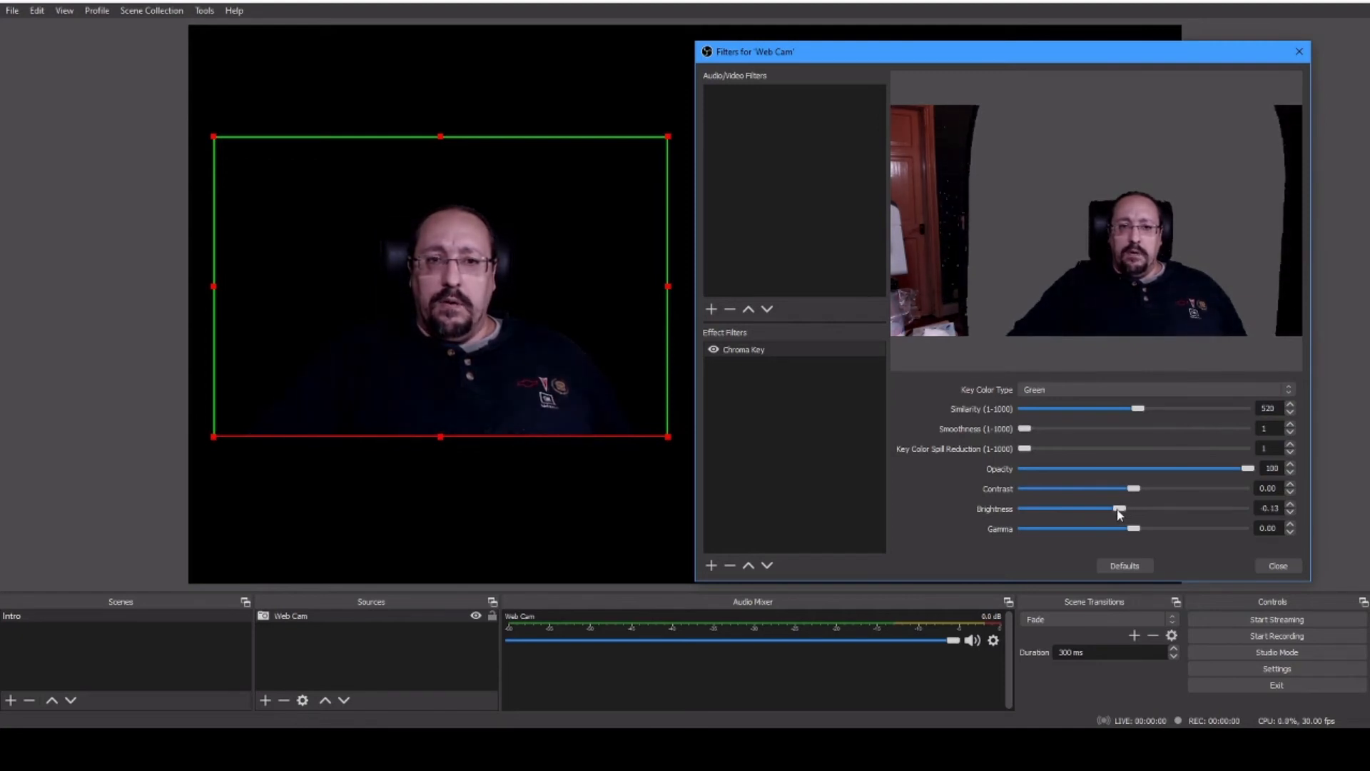
- Try several Brightness levels for the Chroma Key filter, settle on -0.07, and close the Web Cam filters
left_click_drag(1119, 513, 1194, 516)
left_click_drag(1171, 517, 1141, 523)
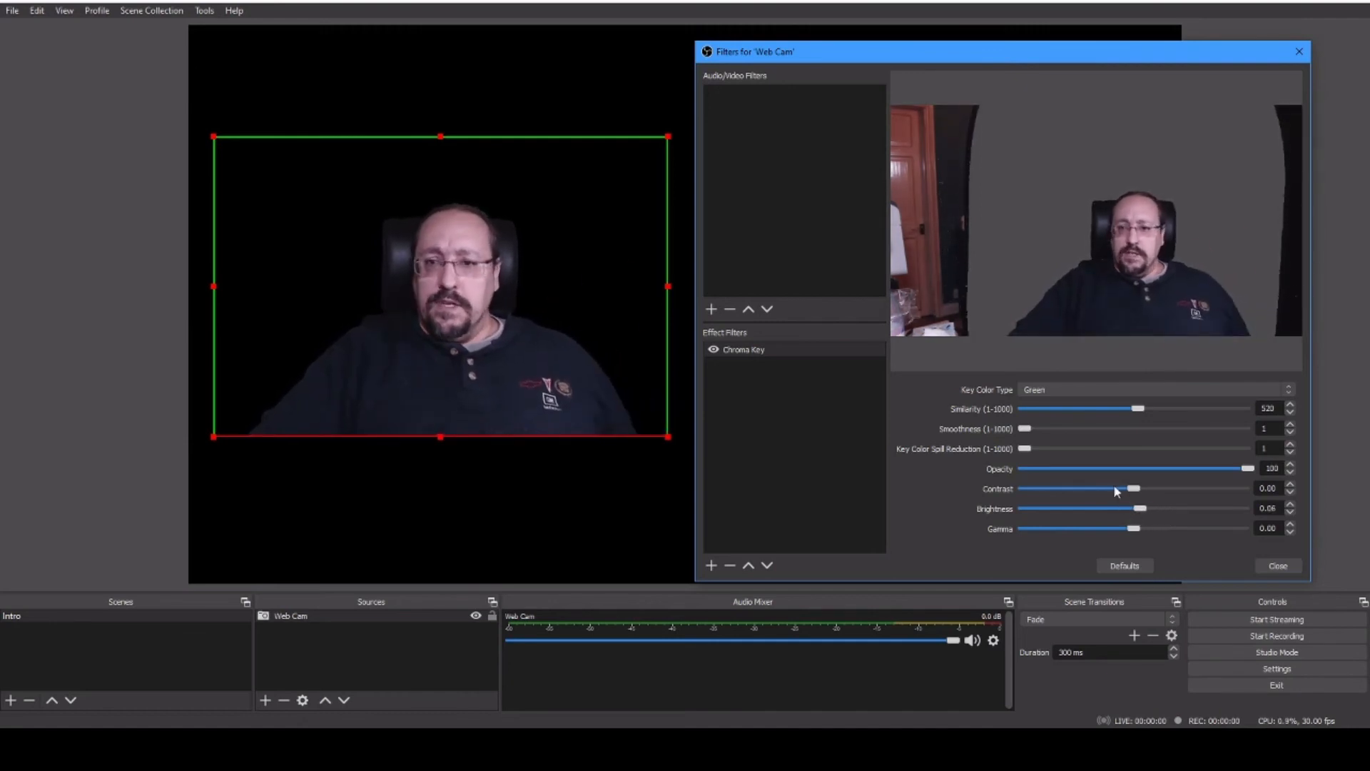
left_click(1135, 507)
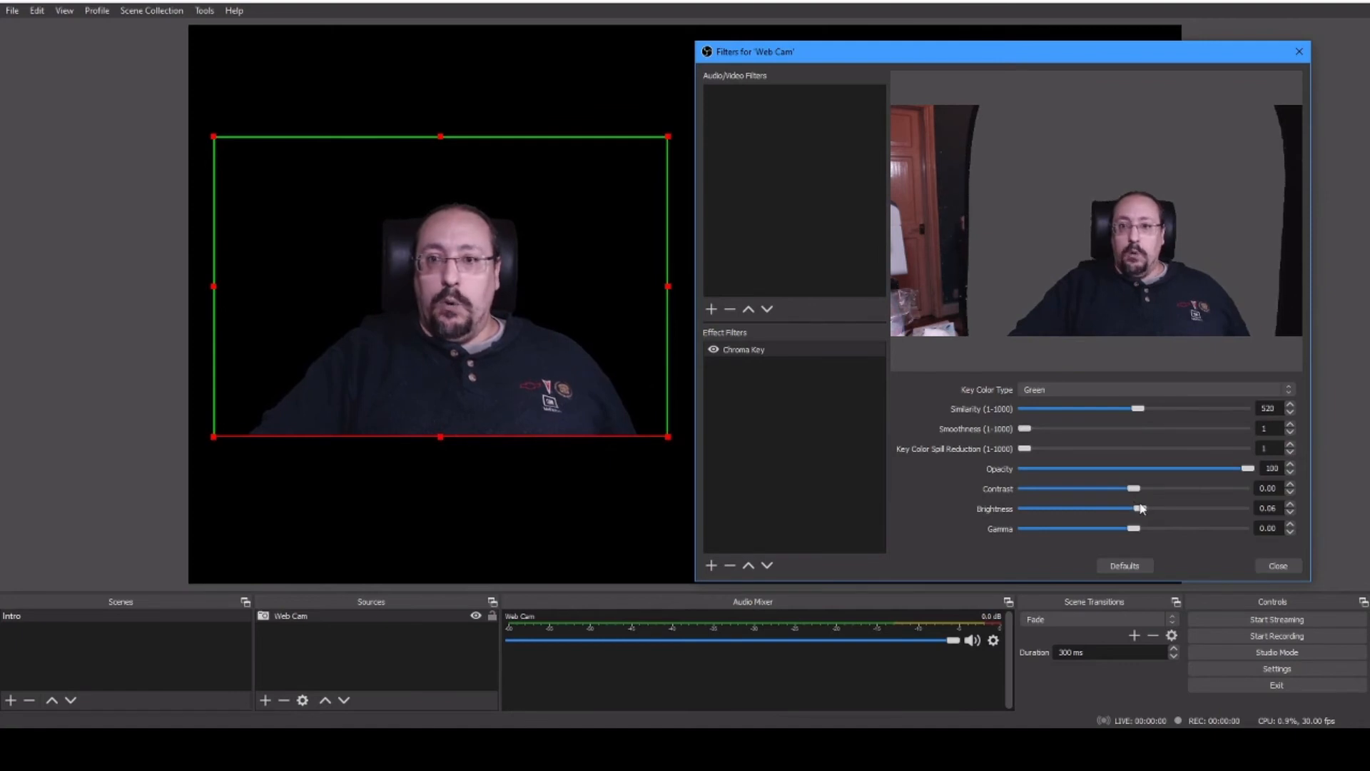
left_click_drag(1138, 514, 1129, 514)
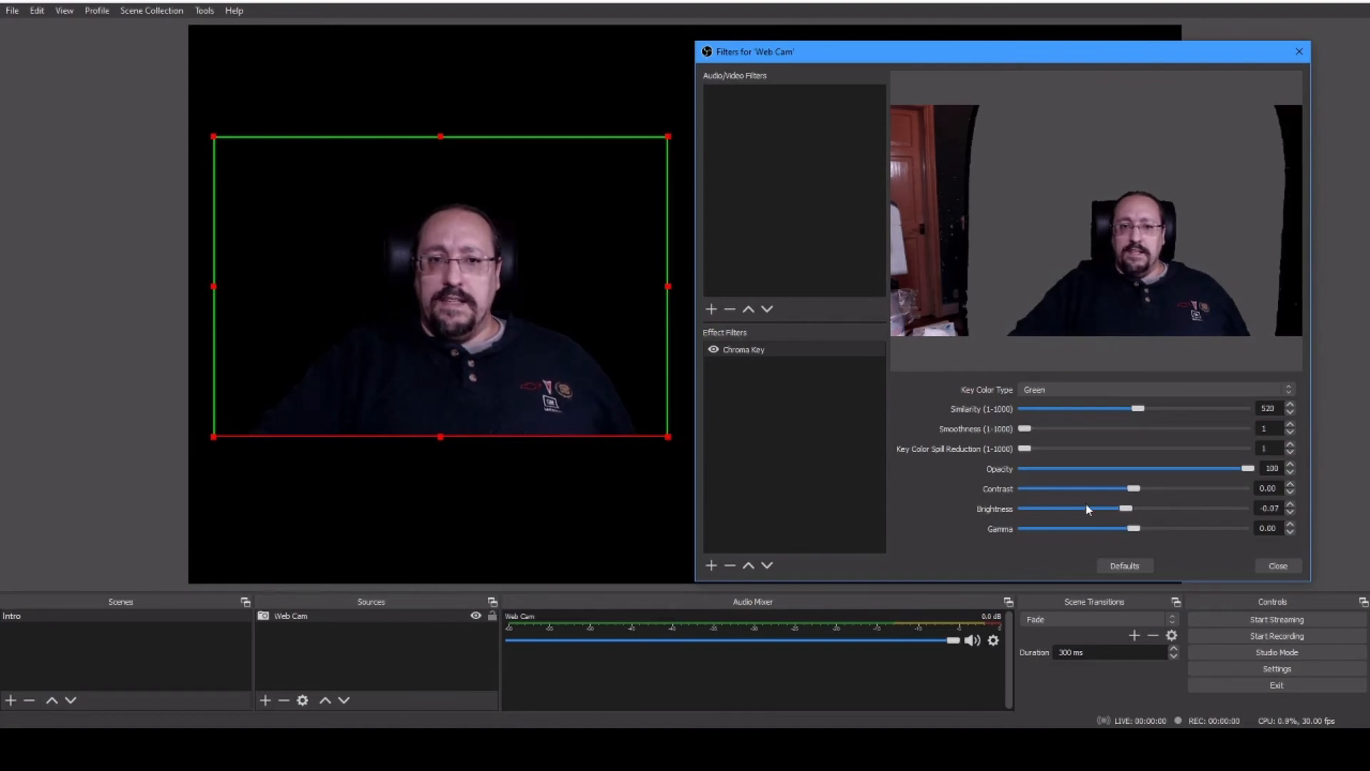
left_click(1276, 566)
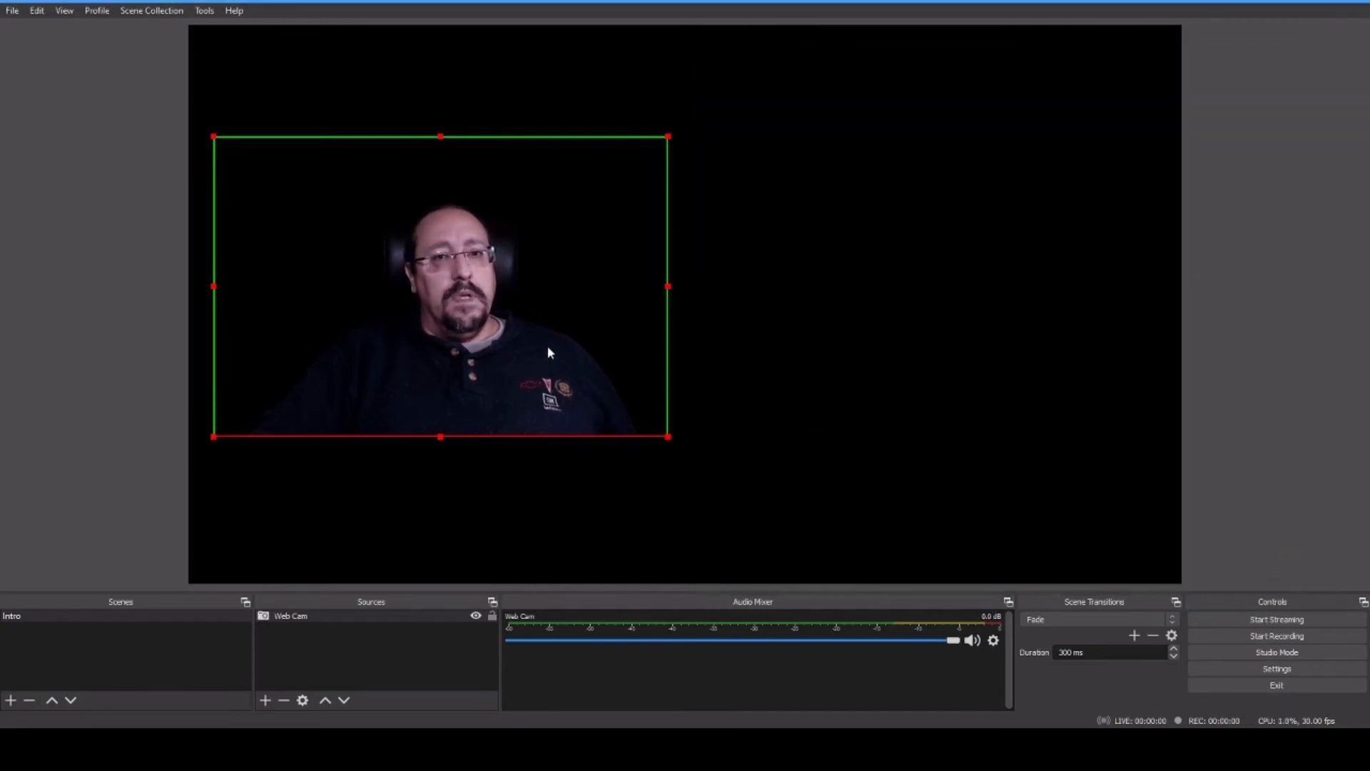
- Move the keyed webcam image towards the centre of the canvas and check its lower edge without the selection outline
left_click_drag(360, 285, 550, 301)
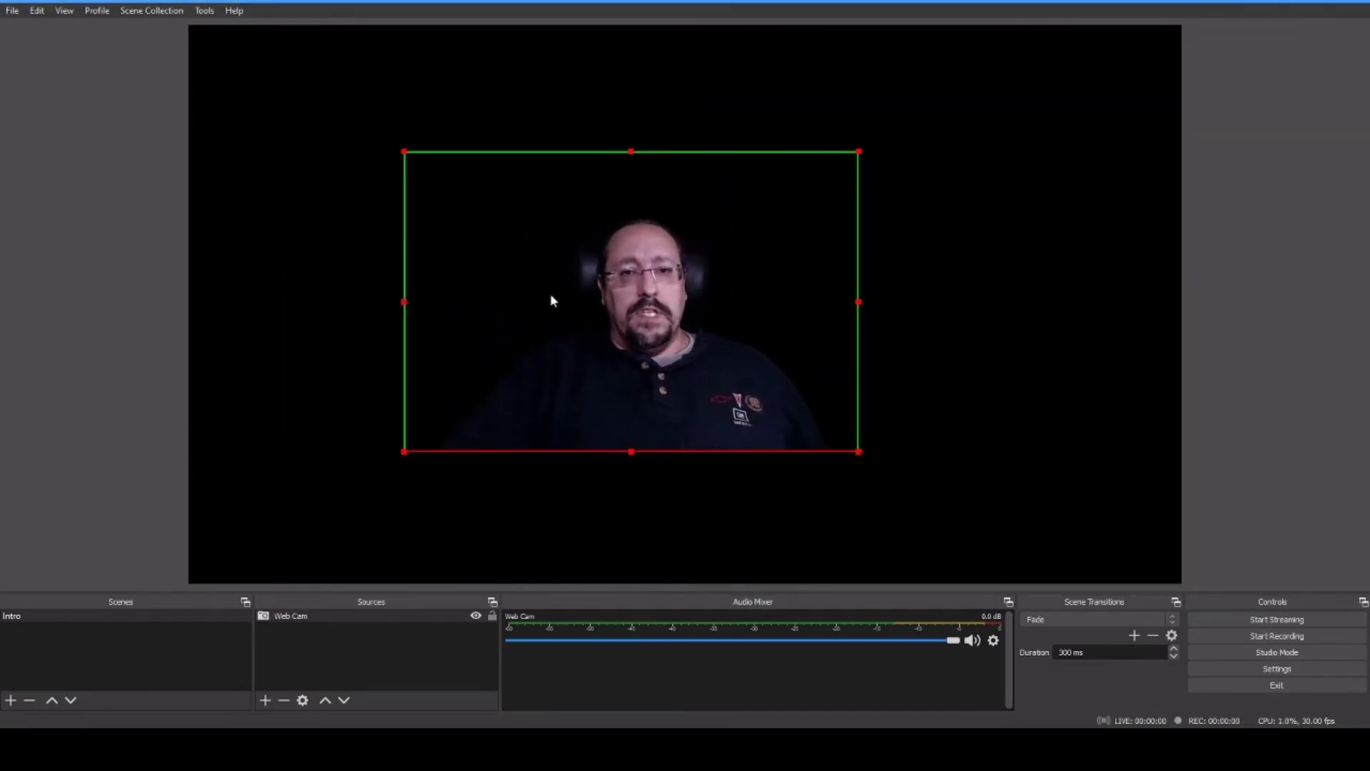
left_click(660, 470)
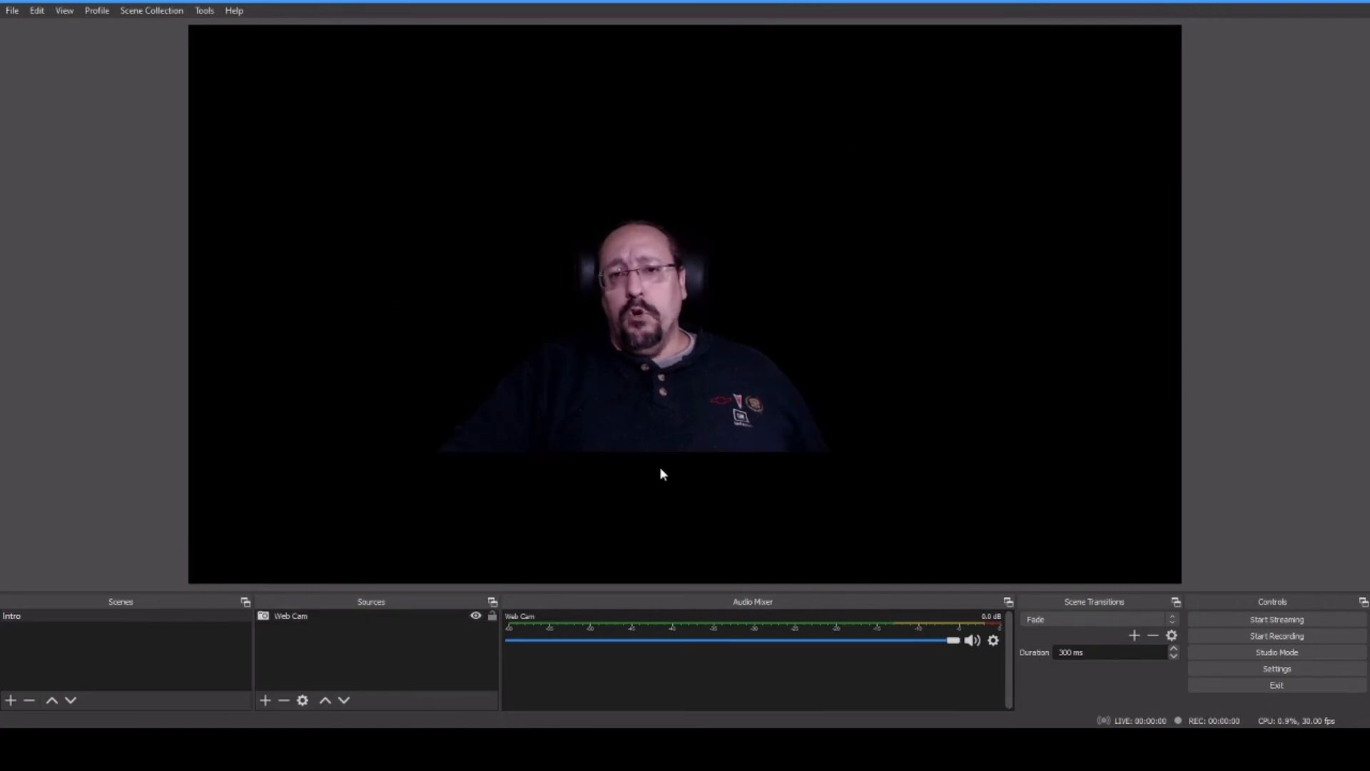
left_click(661, 447)
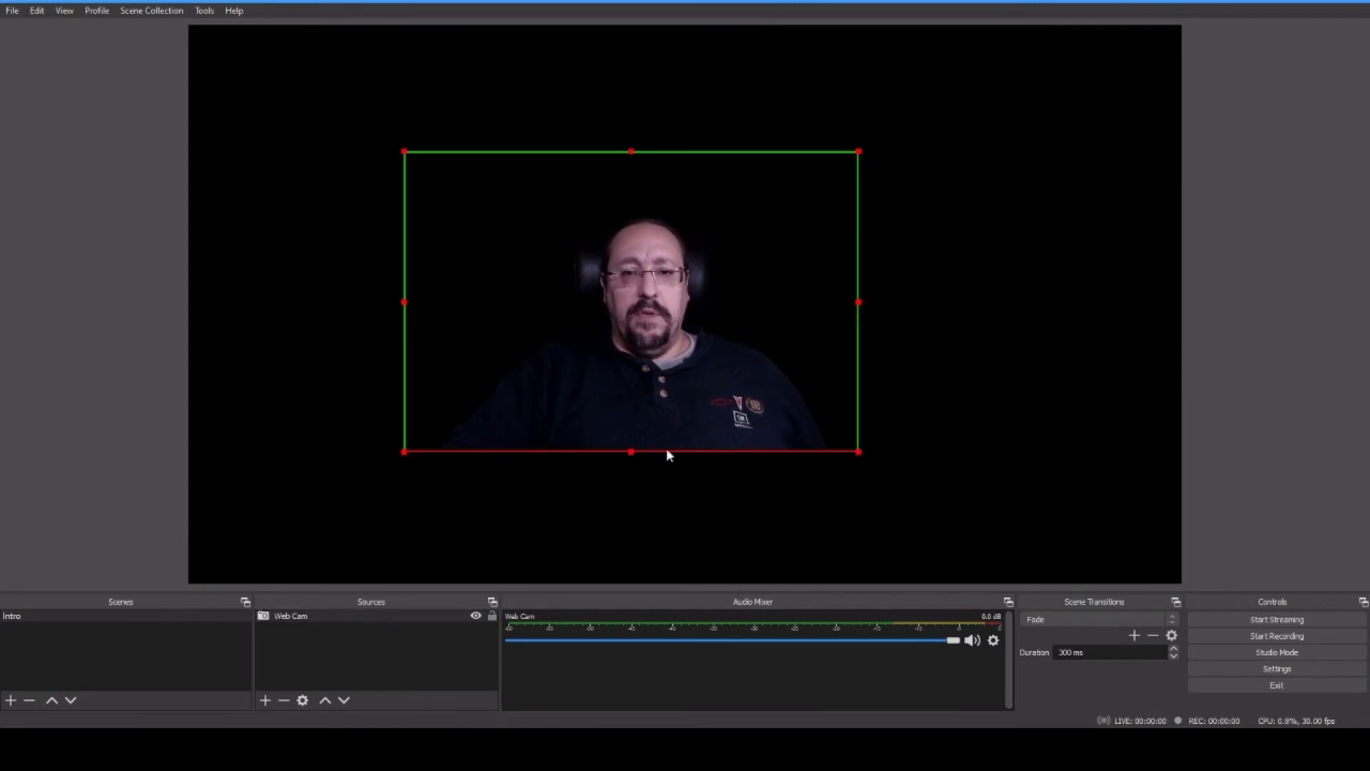
left_click(698, 507)
- Place the webcam image in the canvas's lower-right corner and shrink it to a little over half its size, keeping it in that corner
left_click_drag(665, 384, 983, 511)
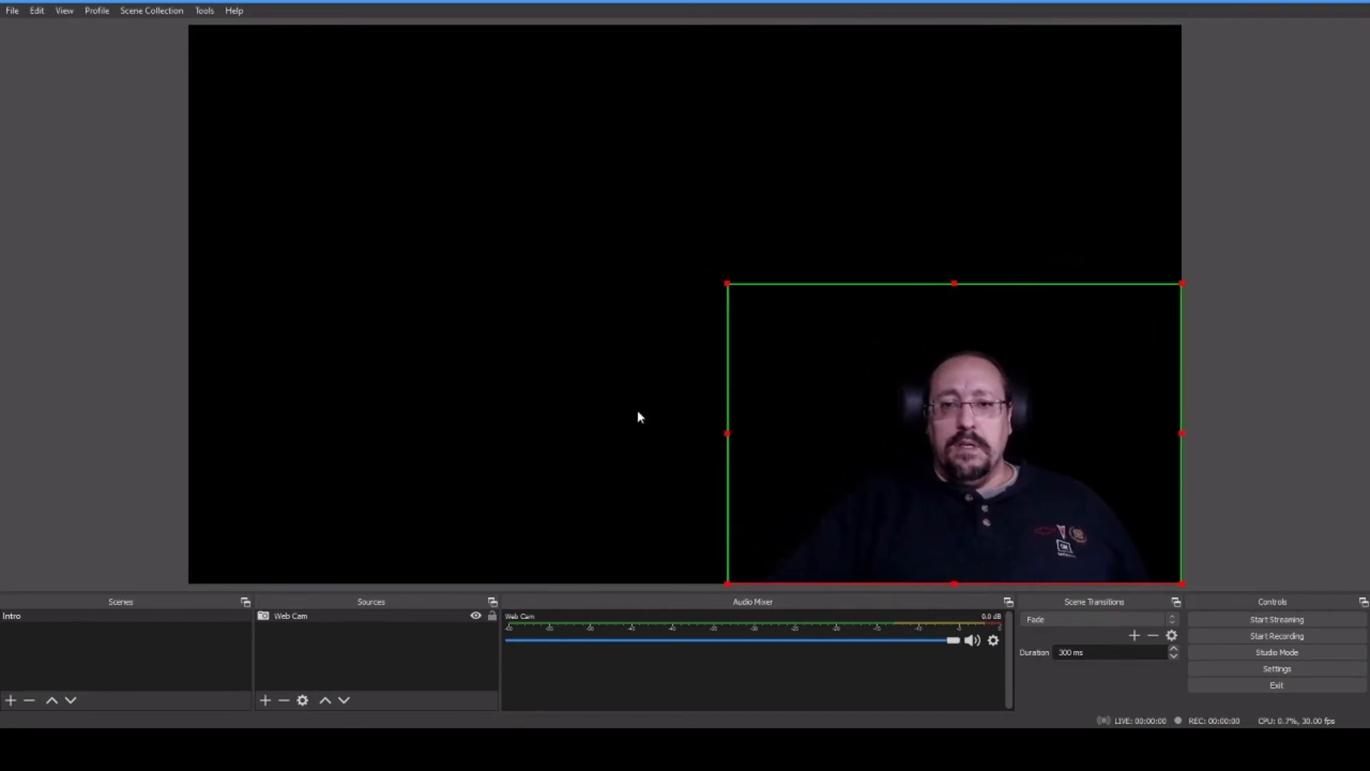
left_click(654, 477)
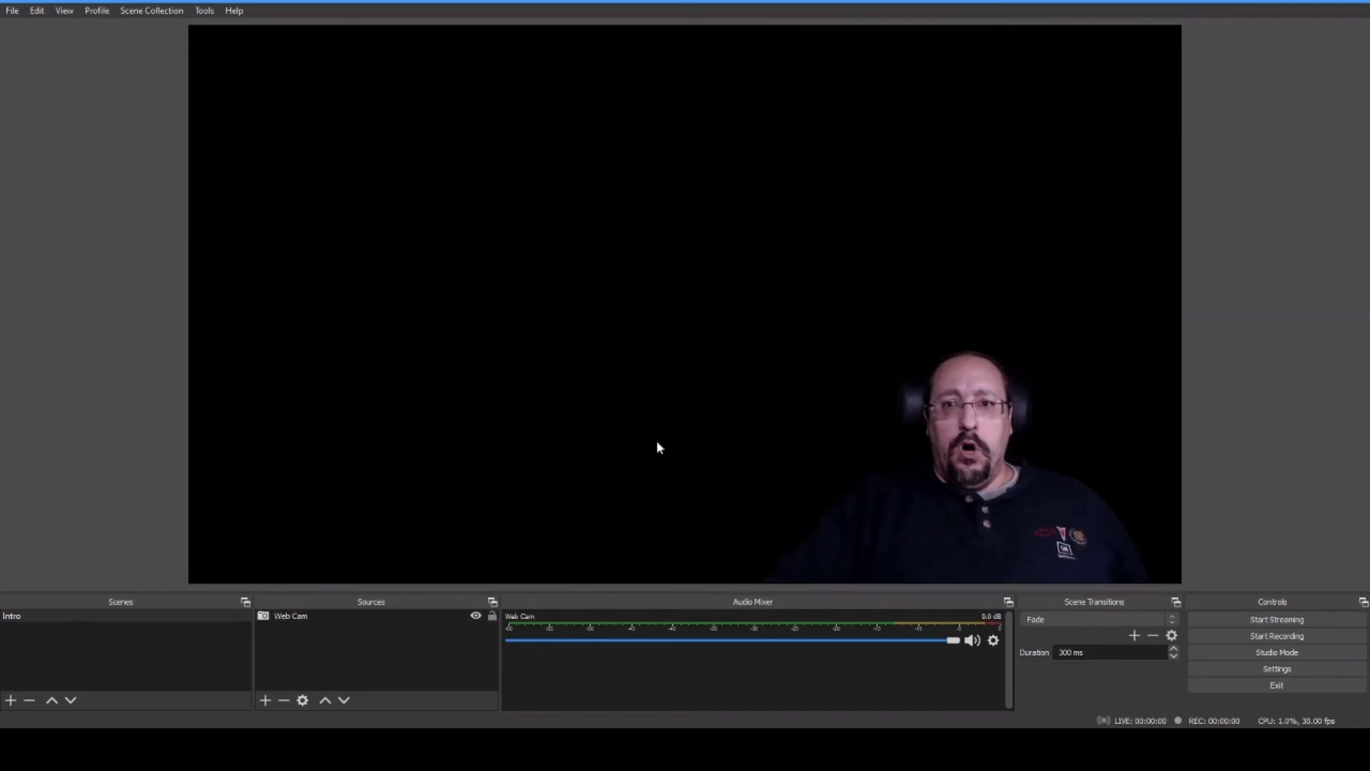
left_click(875, 341)
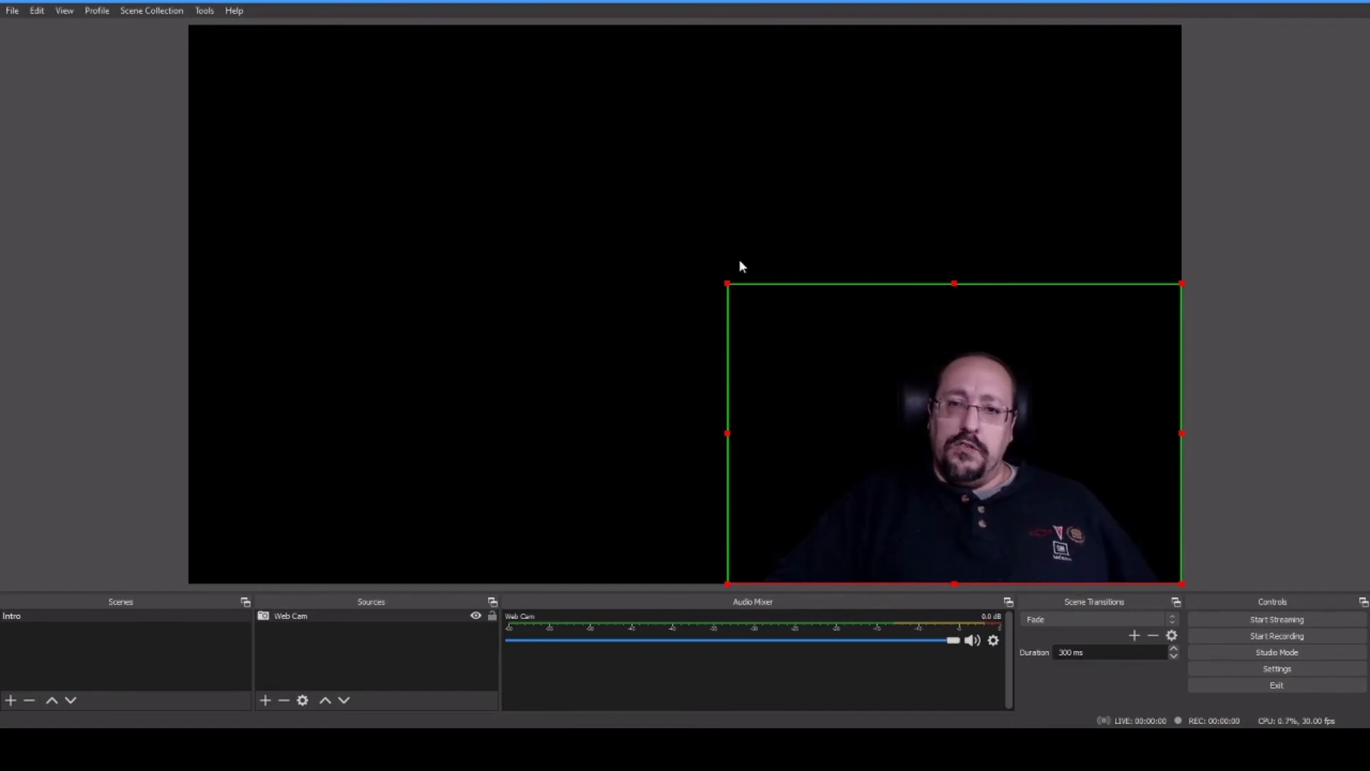
left_click_drag(732, 284, 951, 414)
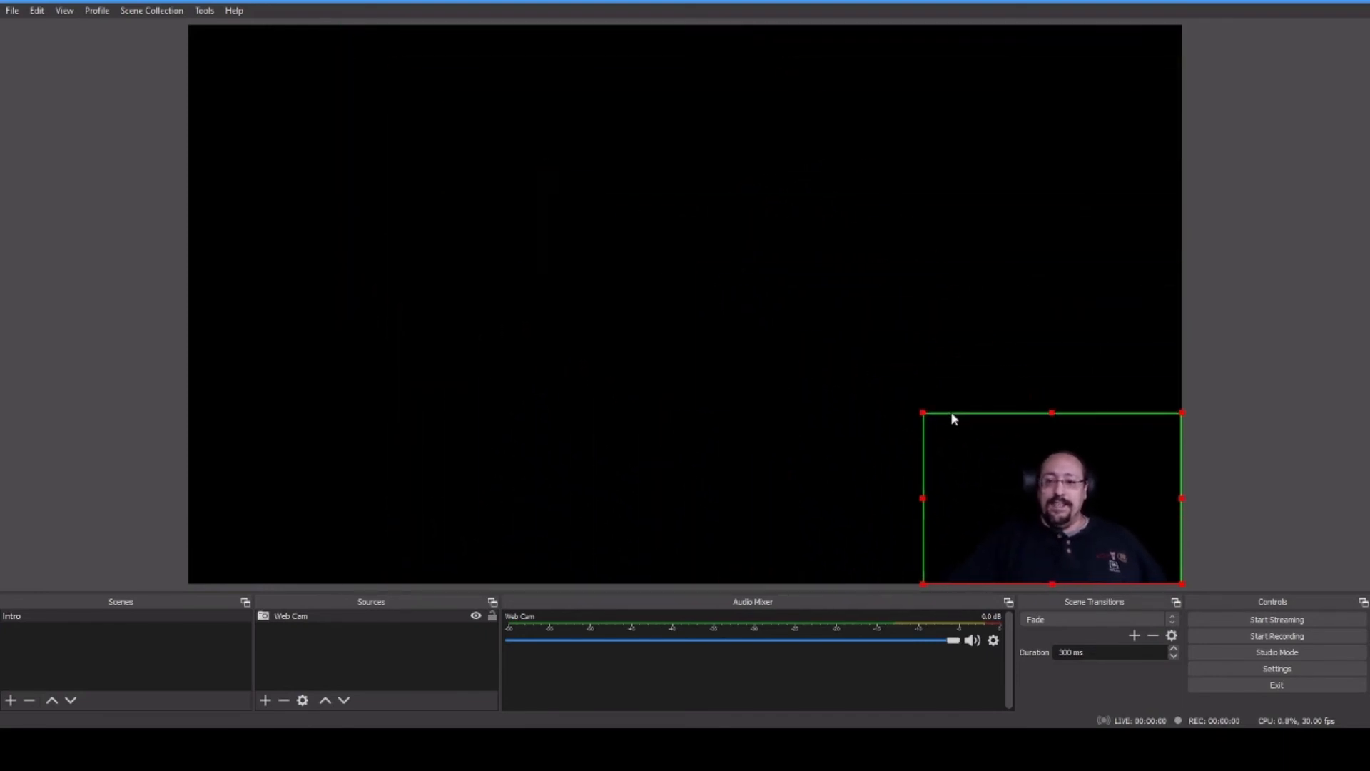
left_click(828, 425)
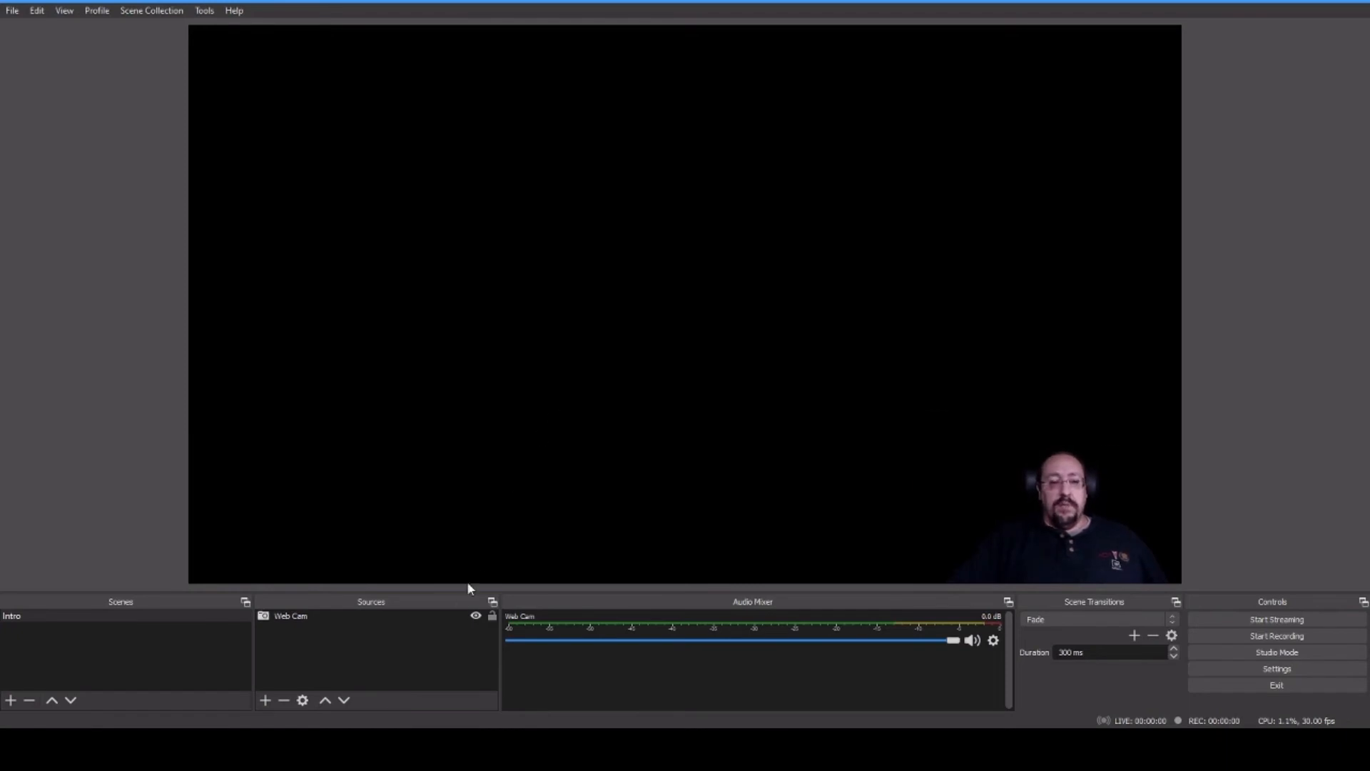
- Add a new visible Image source to the Intro scene with the default name Image
left_click(266, 700)
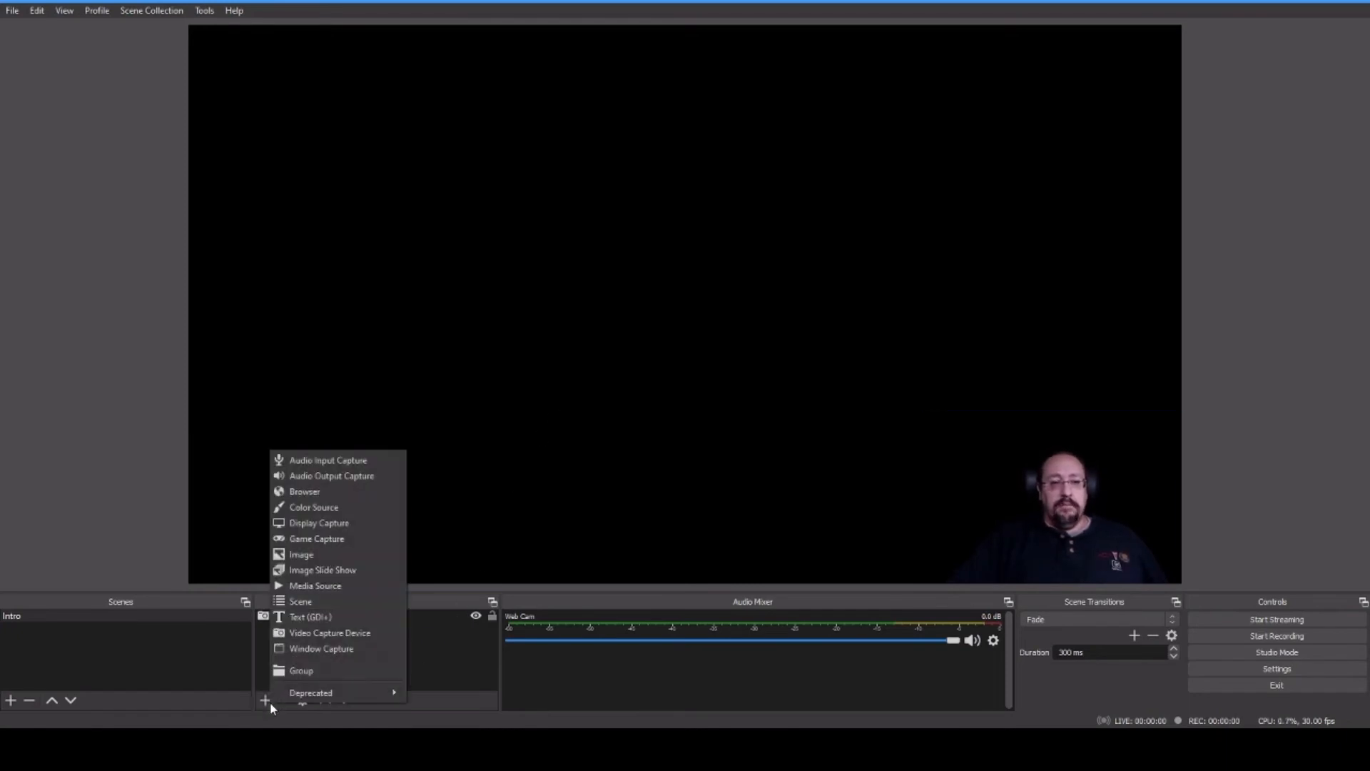
left_click(322, 559)
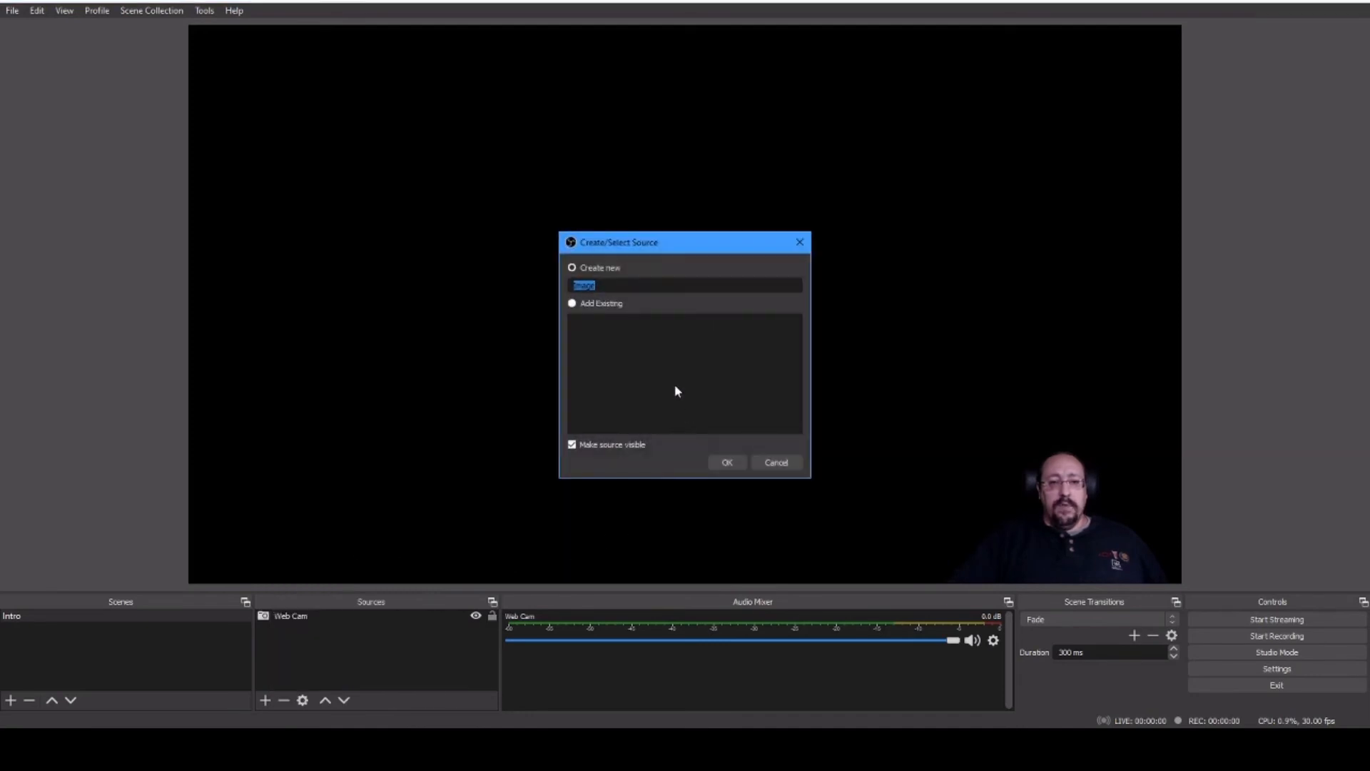
left_click(728, 463)
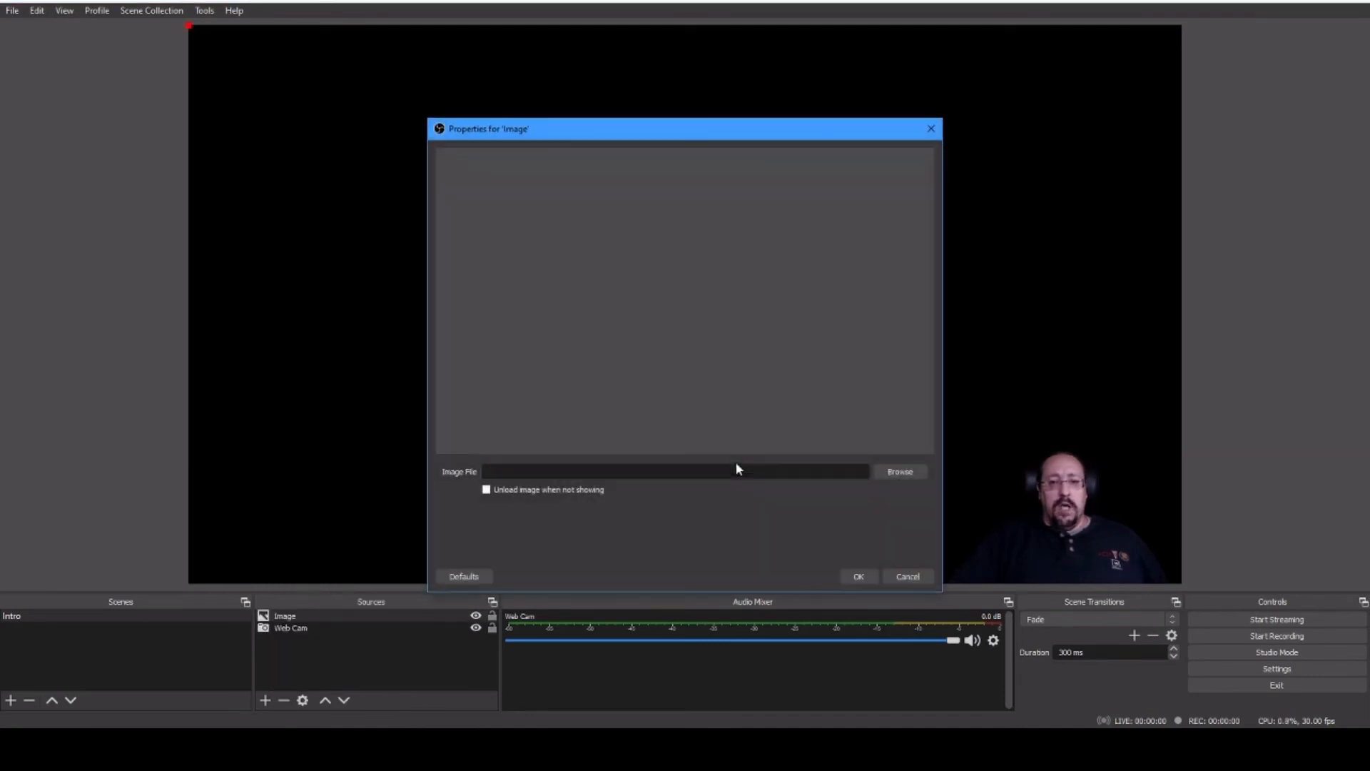
- Browse for the Image source's file in the Marketing folder of the Shared Documents drive
left_click(887, 472)
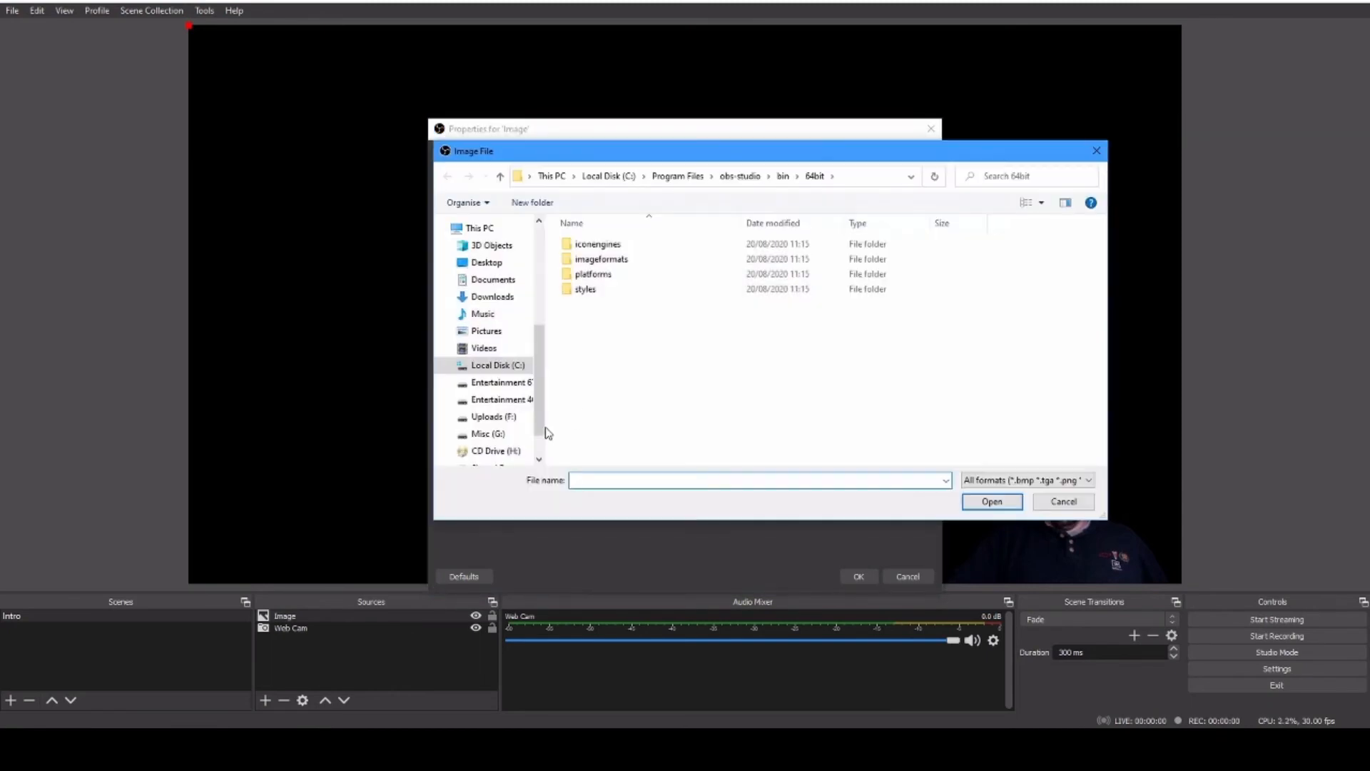
scroll(546, 432, "down", 1)
left_click(499, 428)
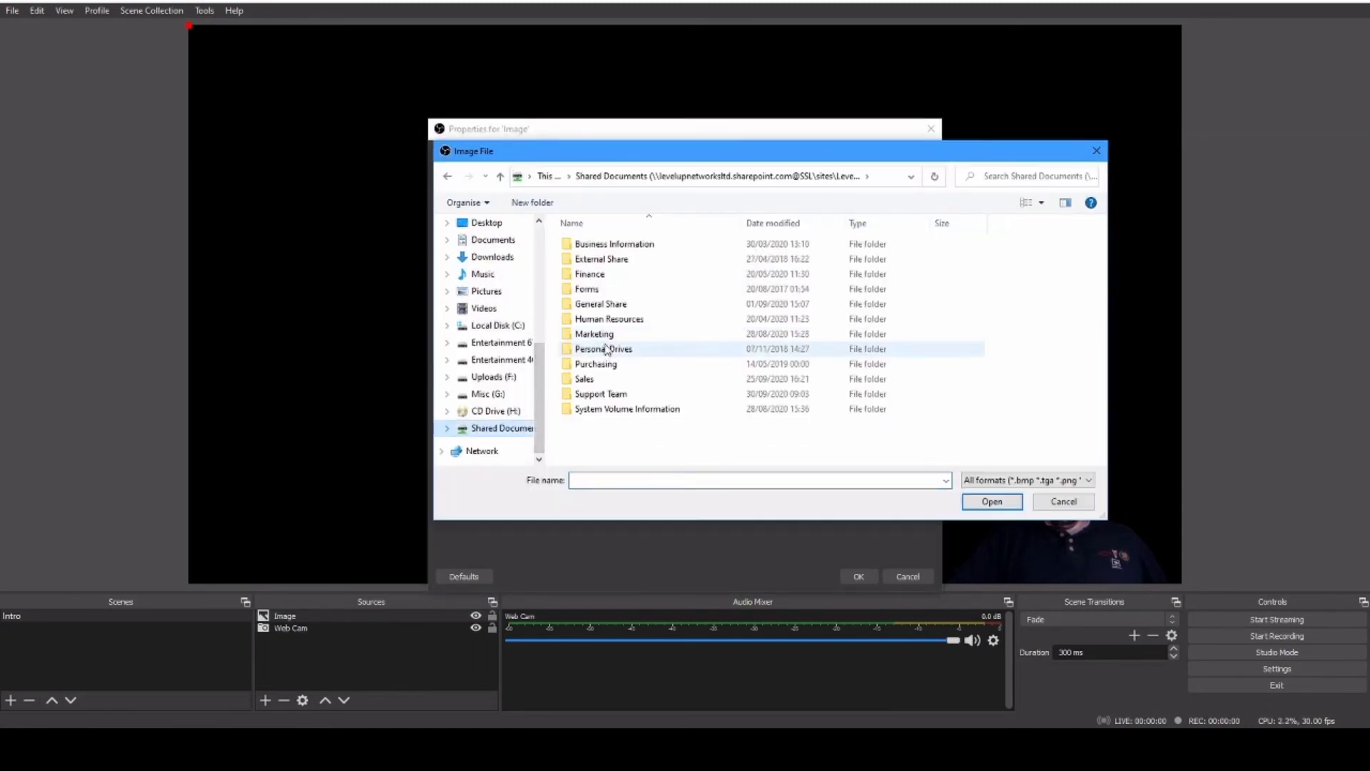
left_click(607, 336)
double_click(644, 340)
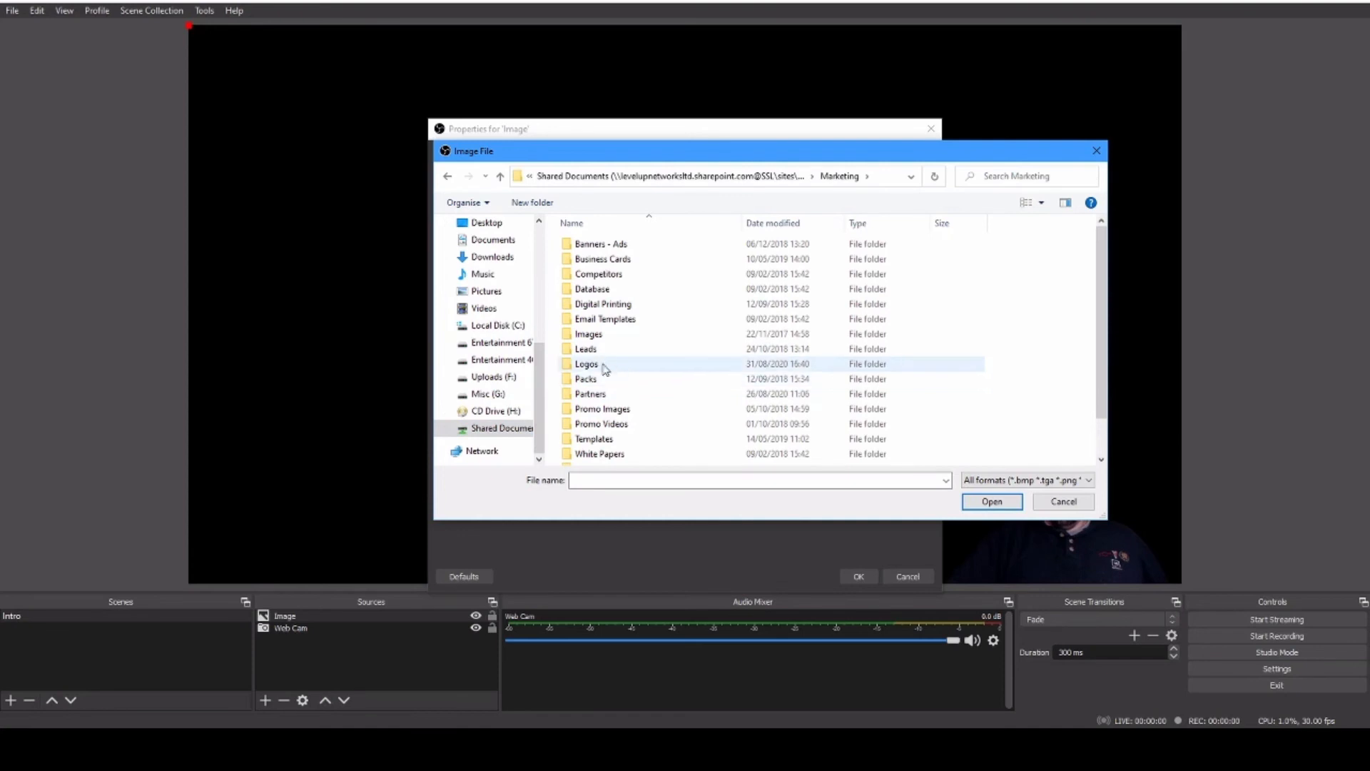
double_click(618, 409)
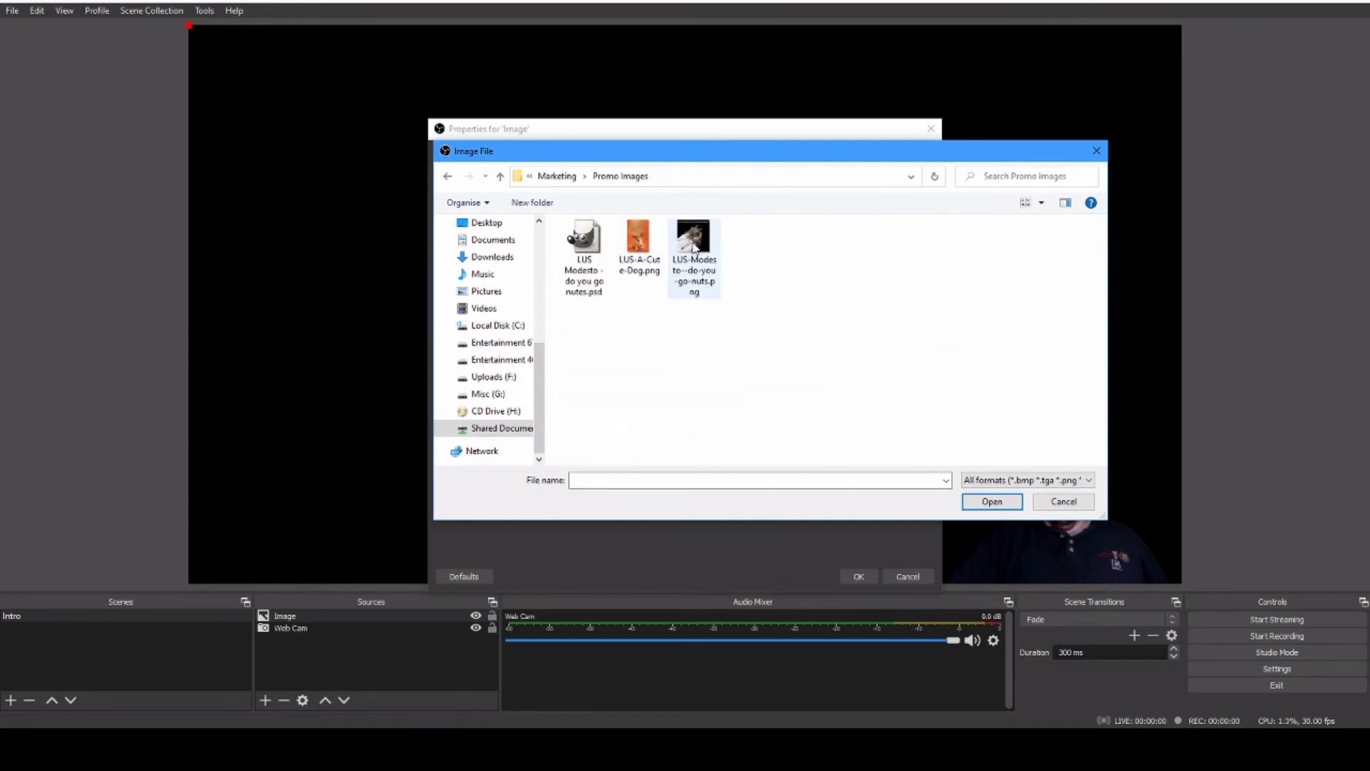
left_click(694, 247)
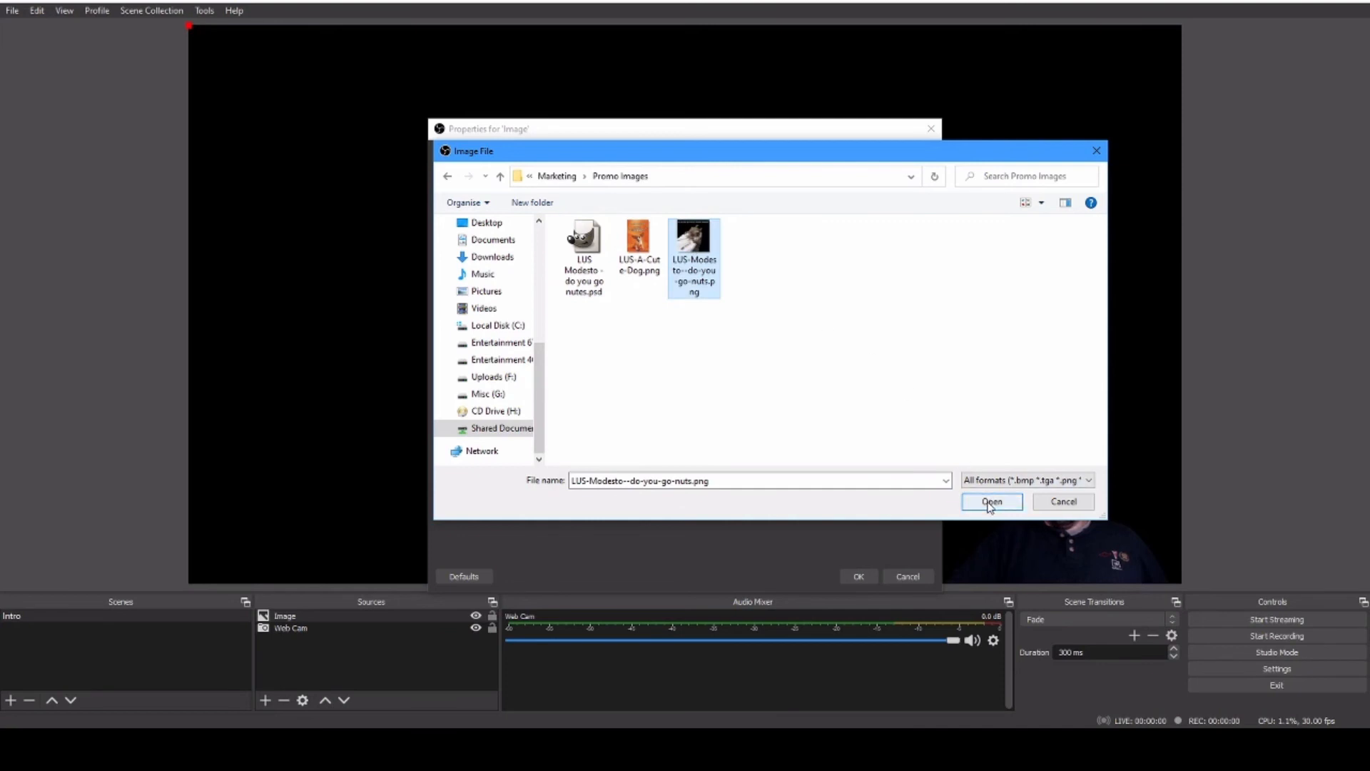
left_click(557, 176)
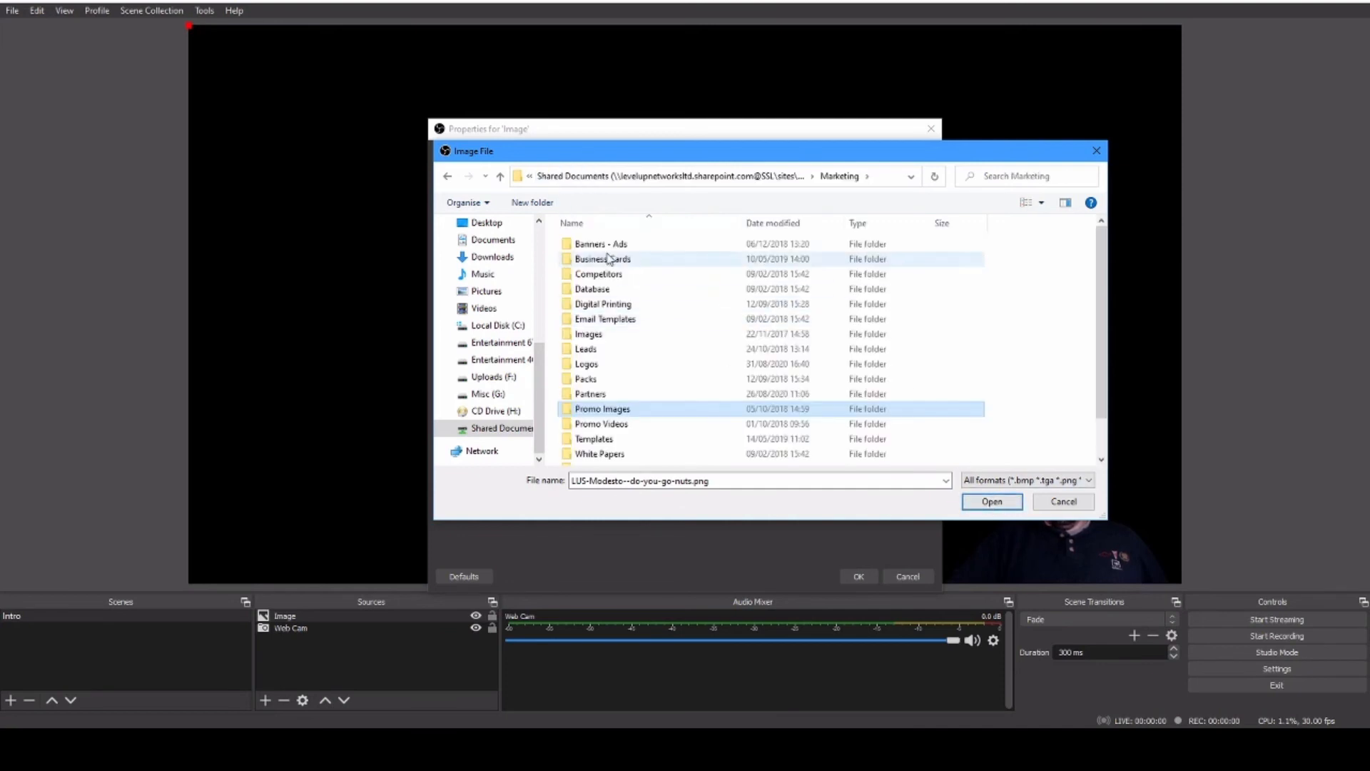
- Load great.jpg from the Images folder into the Image source and accept its properties
double_click(596, 335)
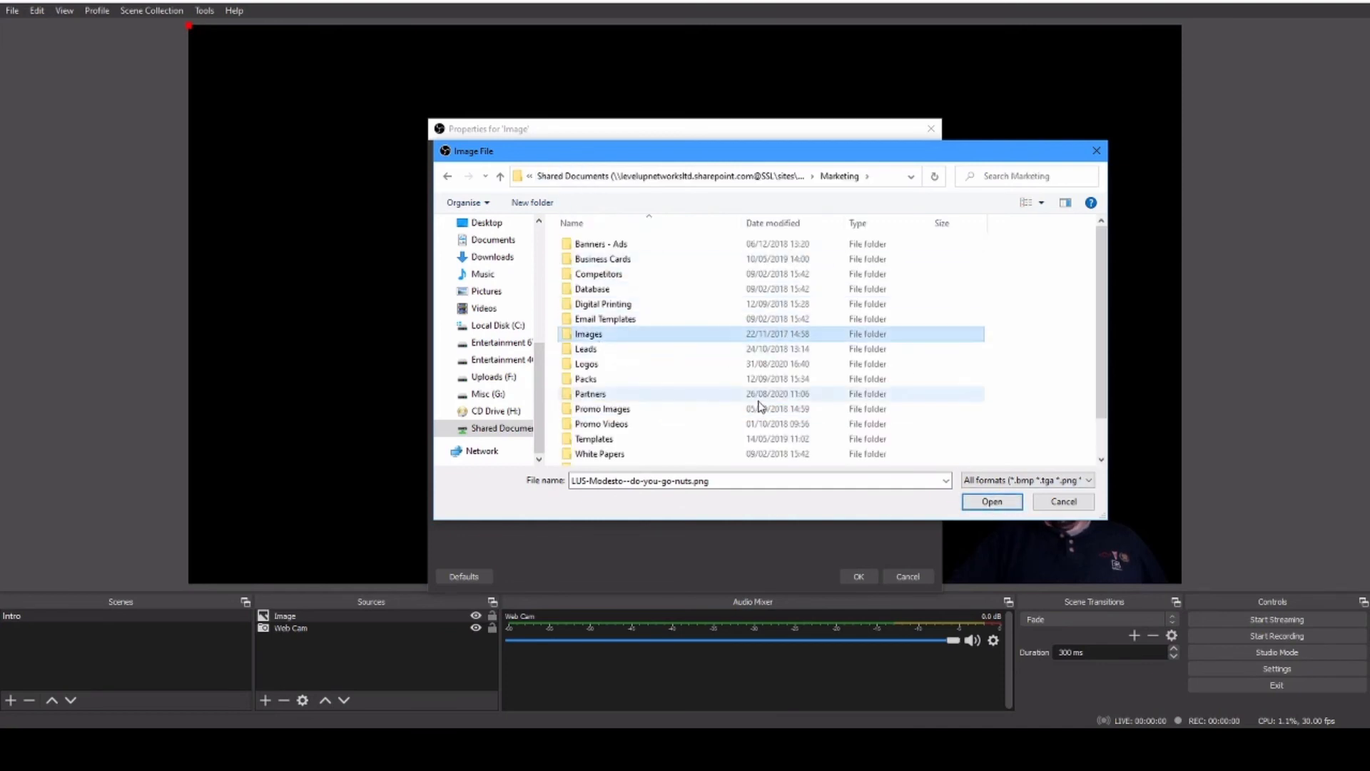
scroll(843, 364, "down", 3)
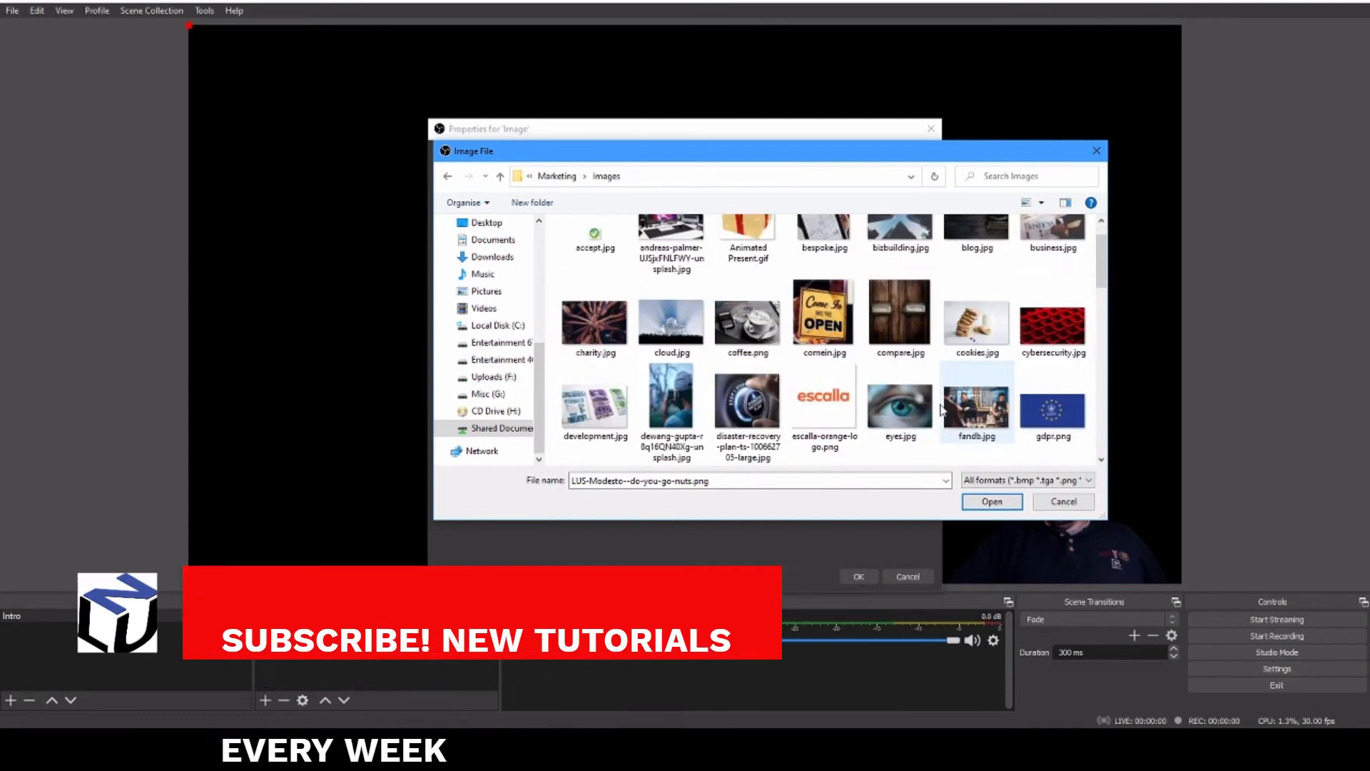
scroll(808, 359, "down", 1)
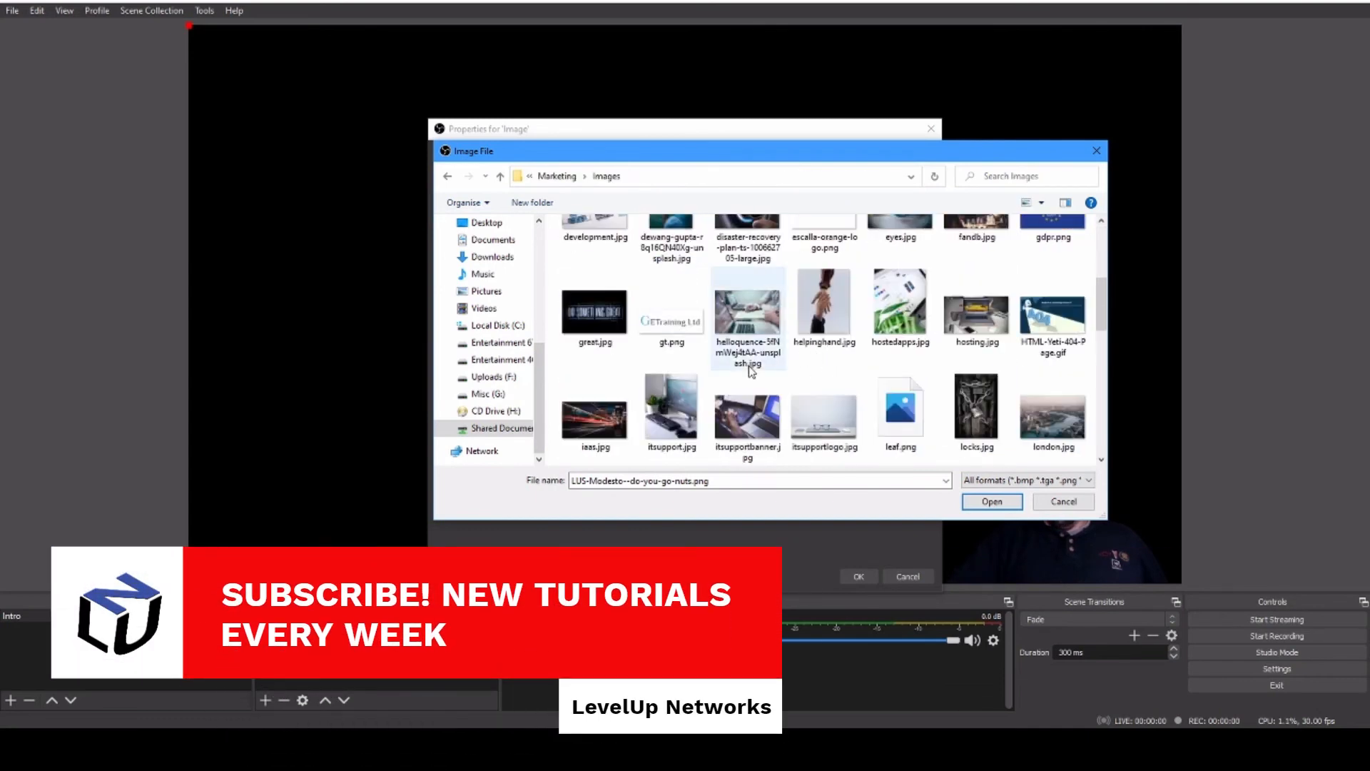
left_click(601, 335)
left_click(993, 501)
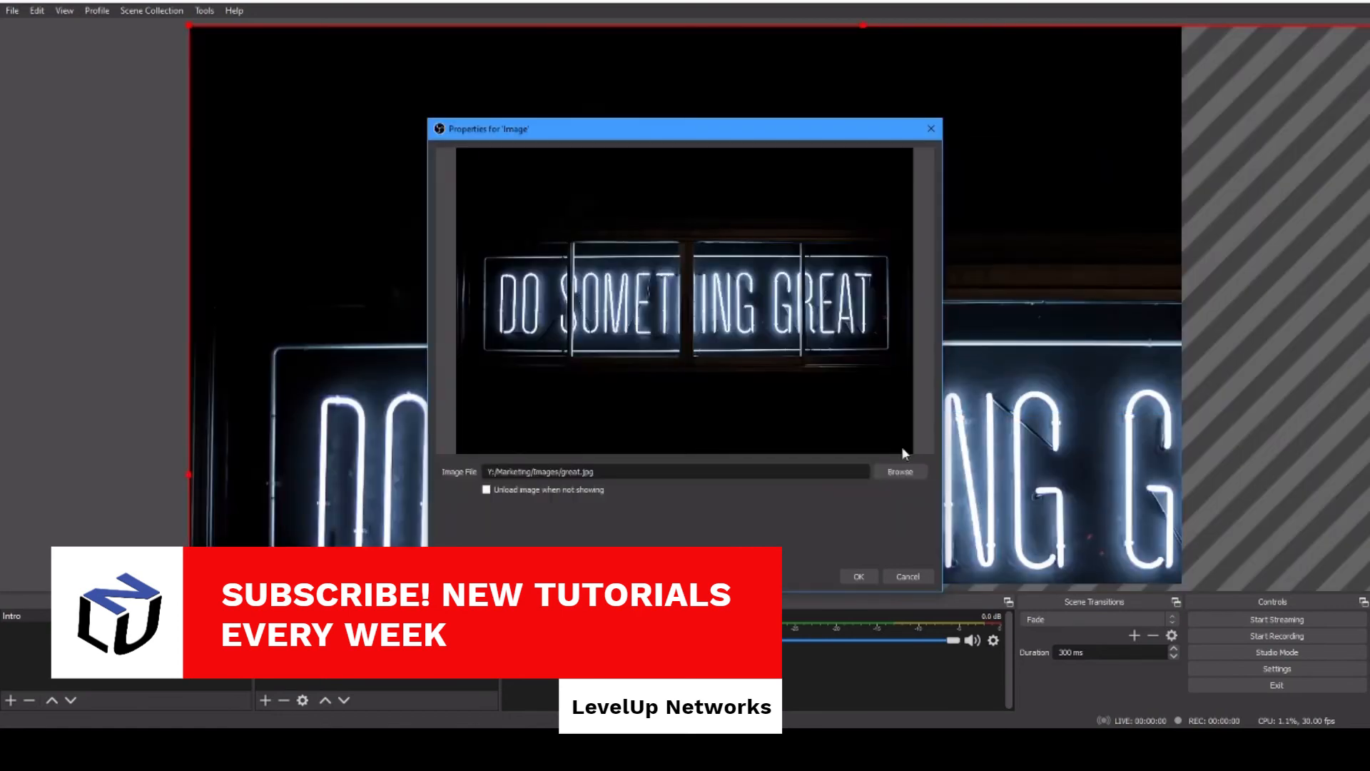
left_click(860, 576)
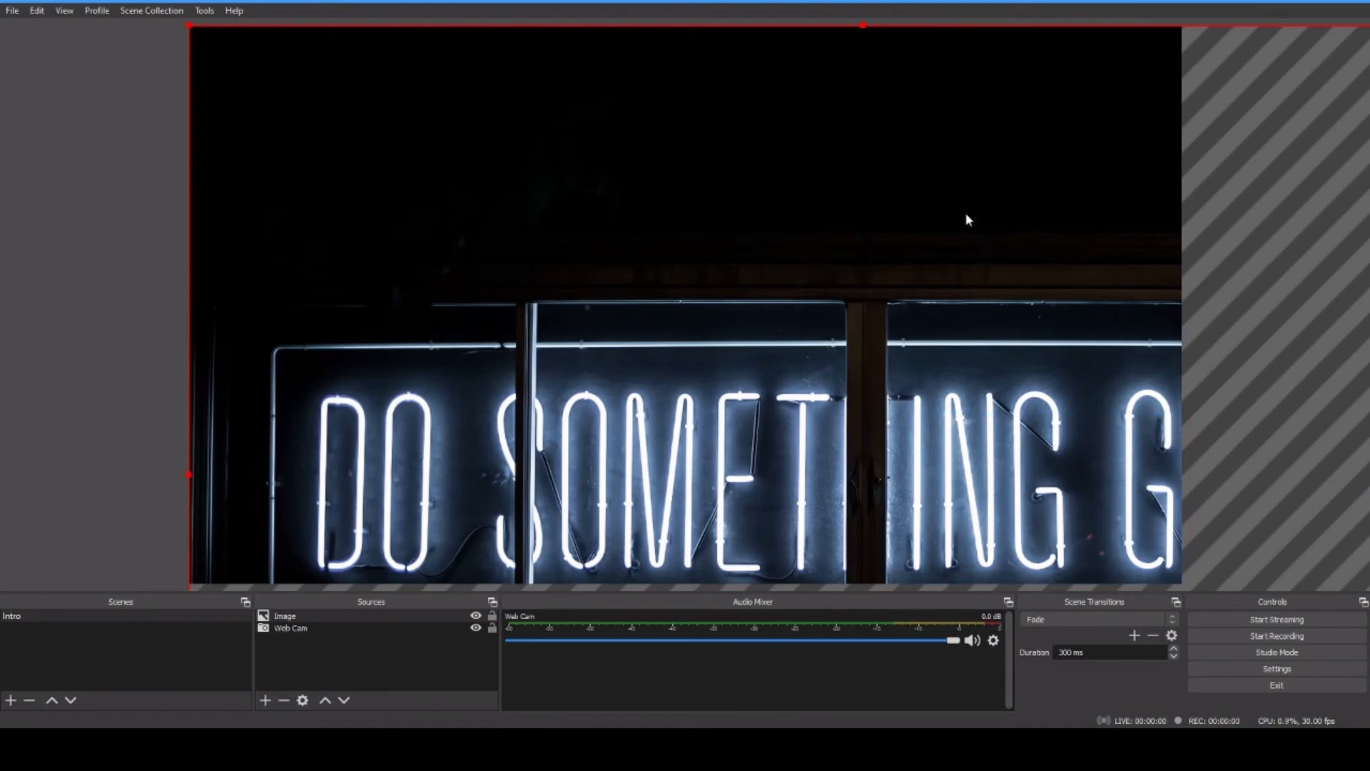
- Move the Web Cam source above the Image source so the webcam picture sits in front of the background
left_click(291, 628)
left_click(297, 632)
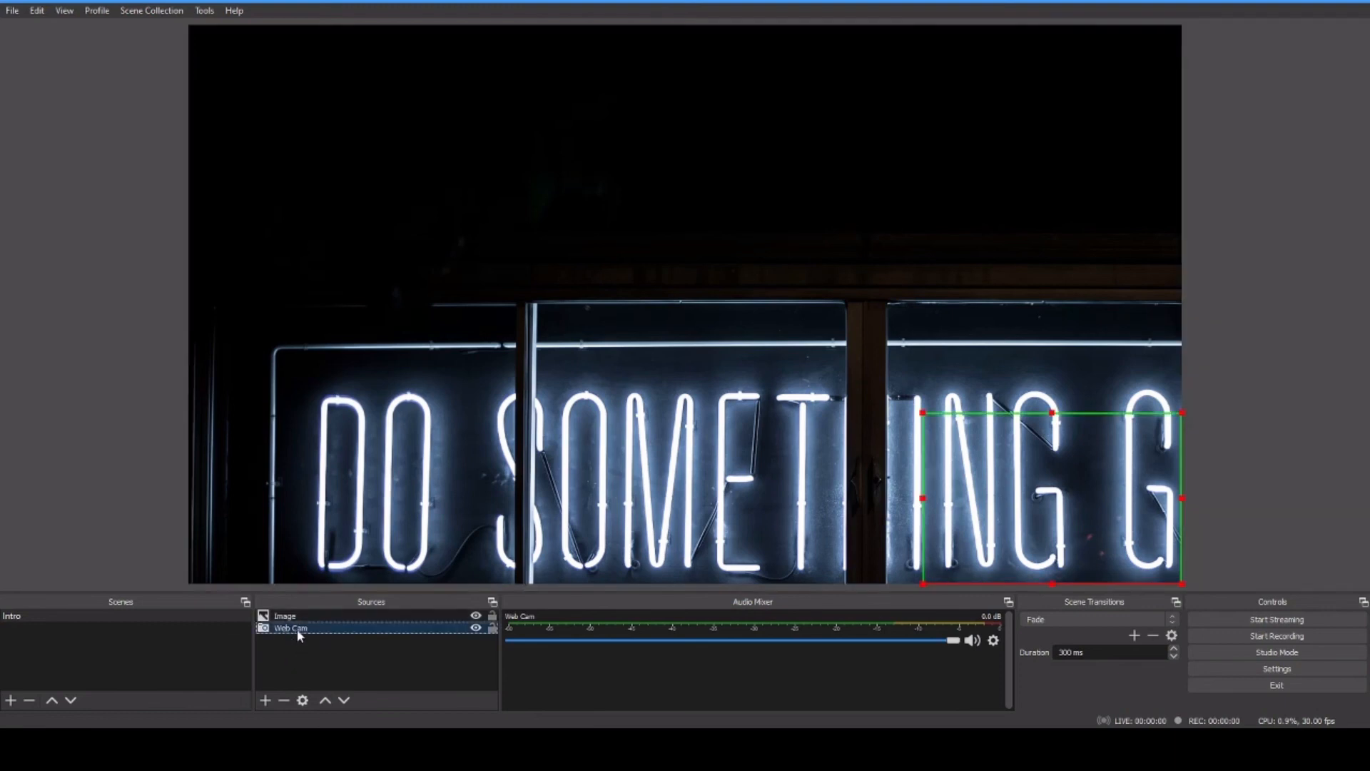
left_click(328, 702)
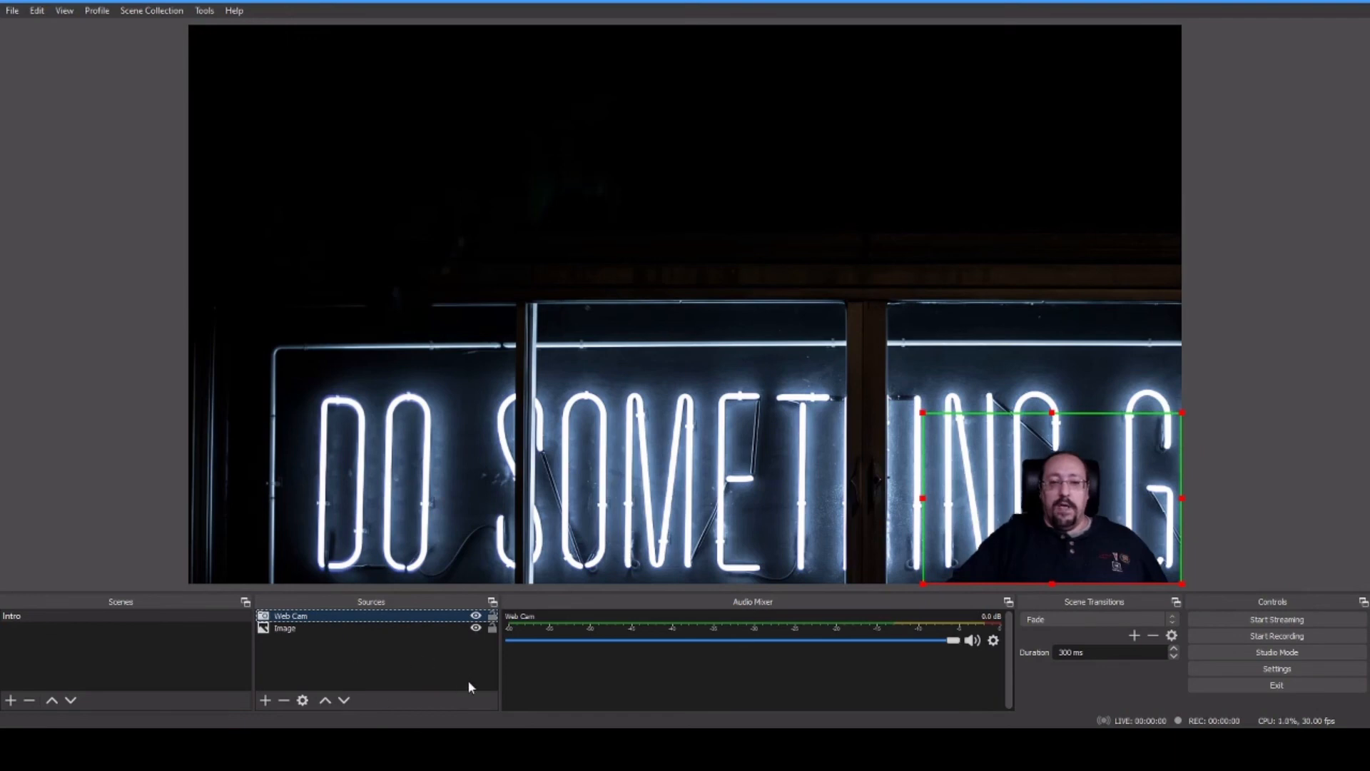
- Scale the background image down proportionally from the canvas's upper-left corner until it fits the full canvas height
left_click(473, 451)
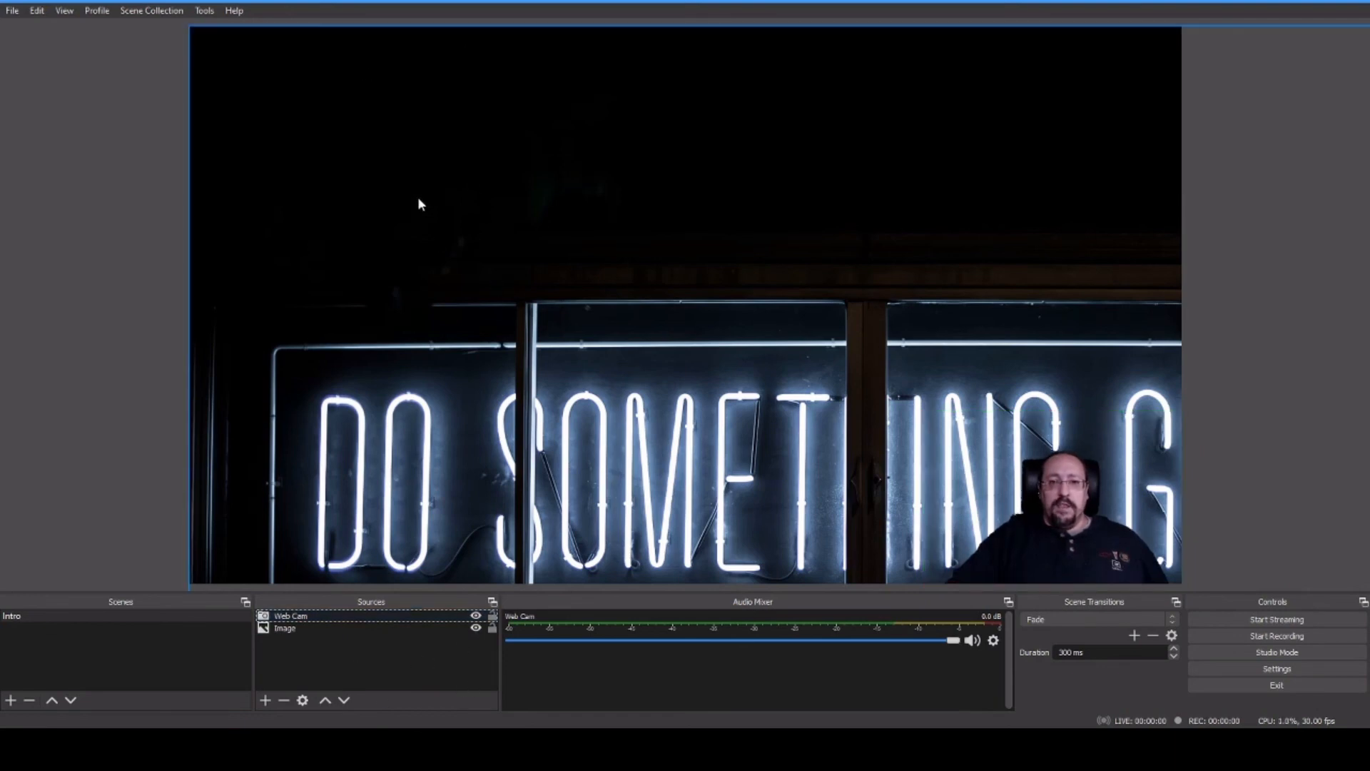
left_click(392, 182)
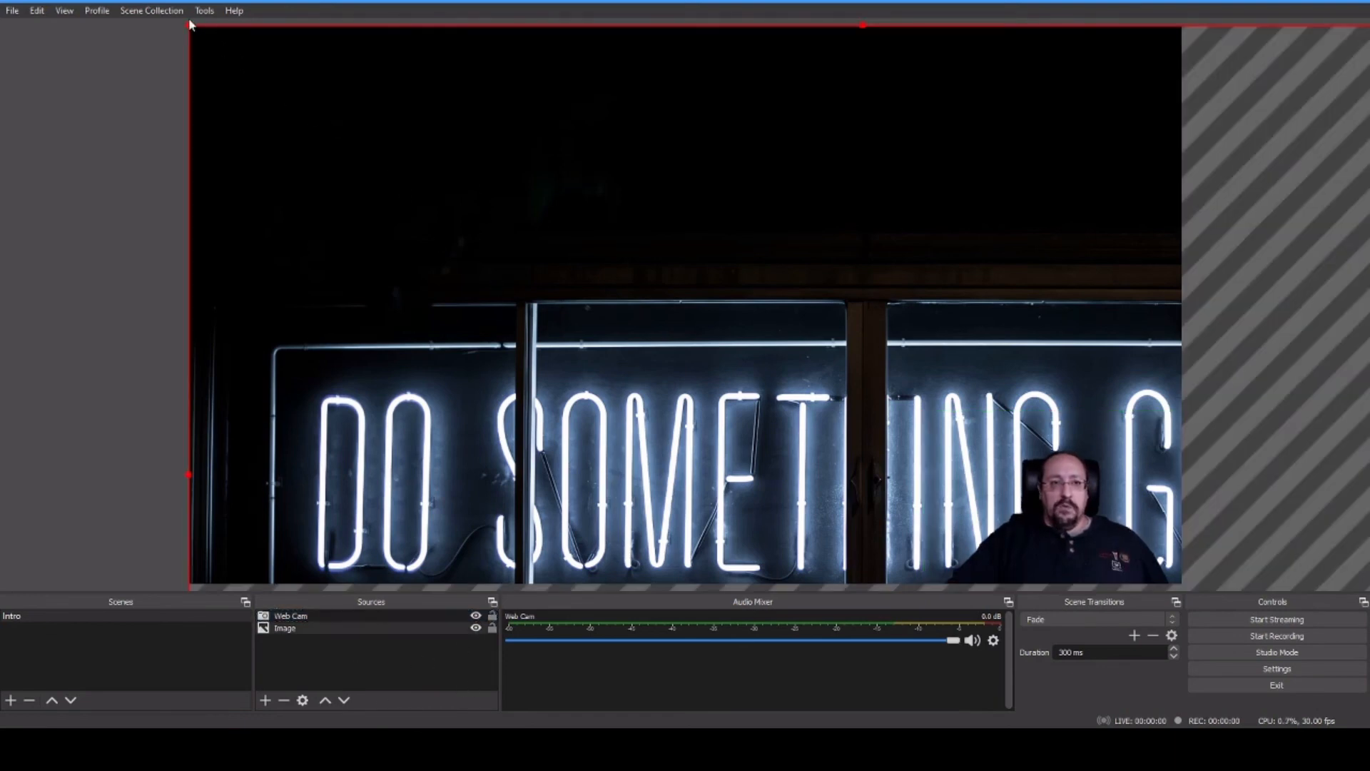
left_click_drag(190, 29, 313, 72)
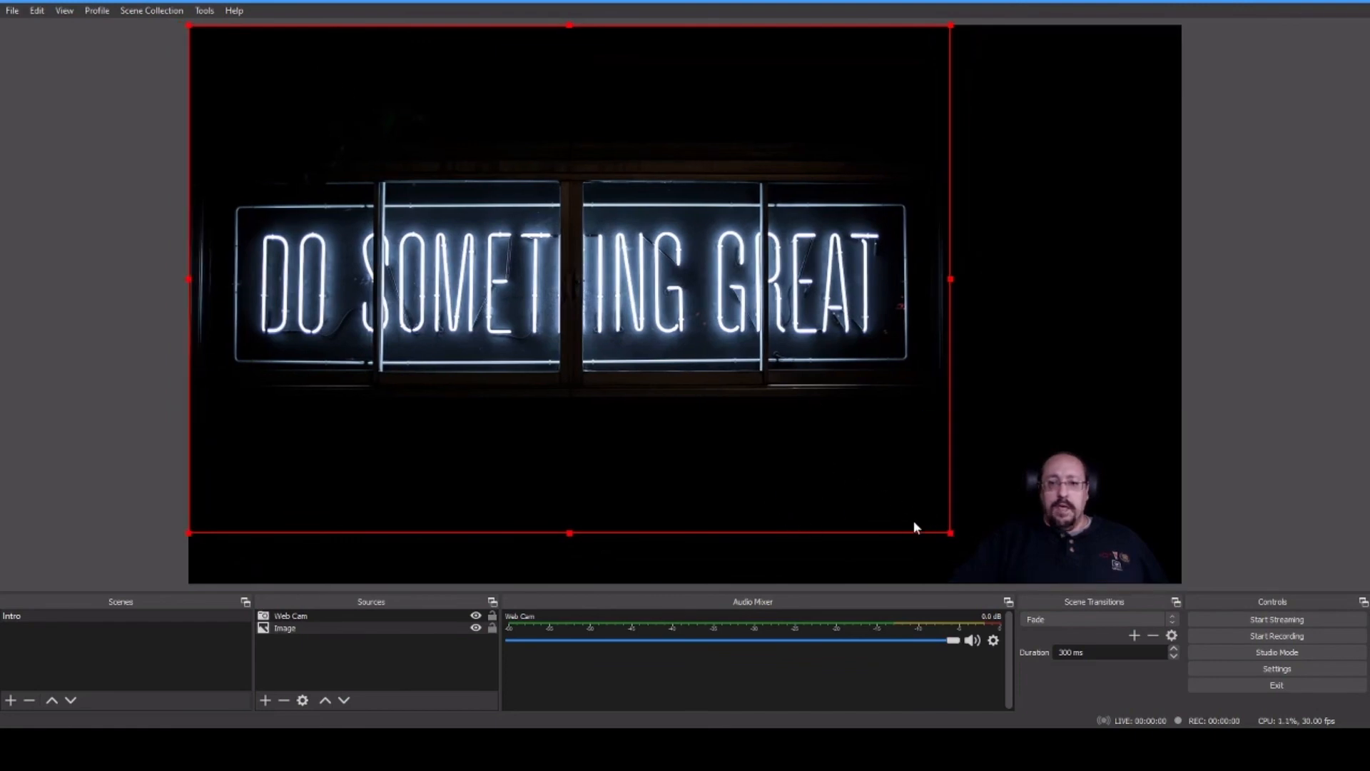
left_click_drag(949, 532, 1026, 568)
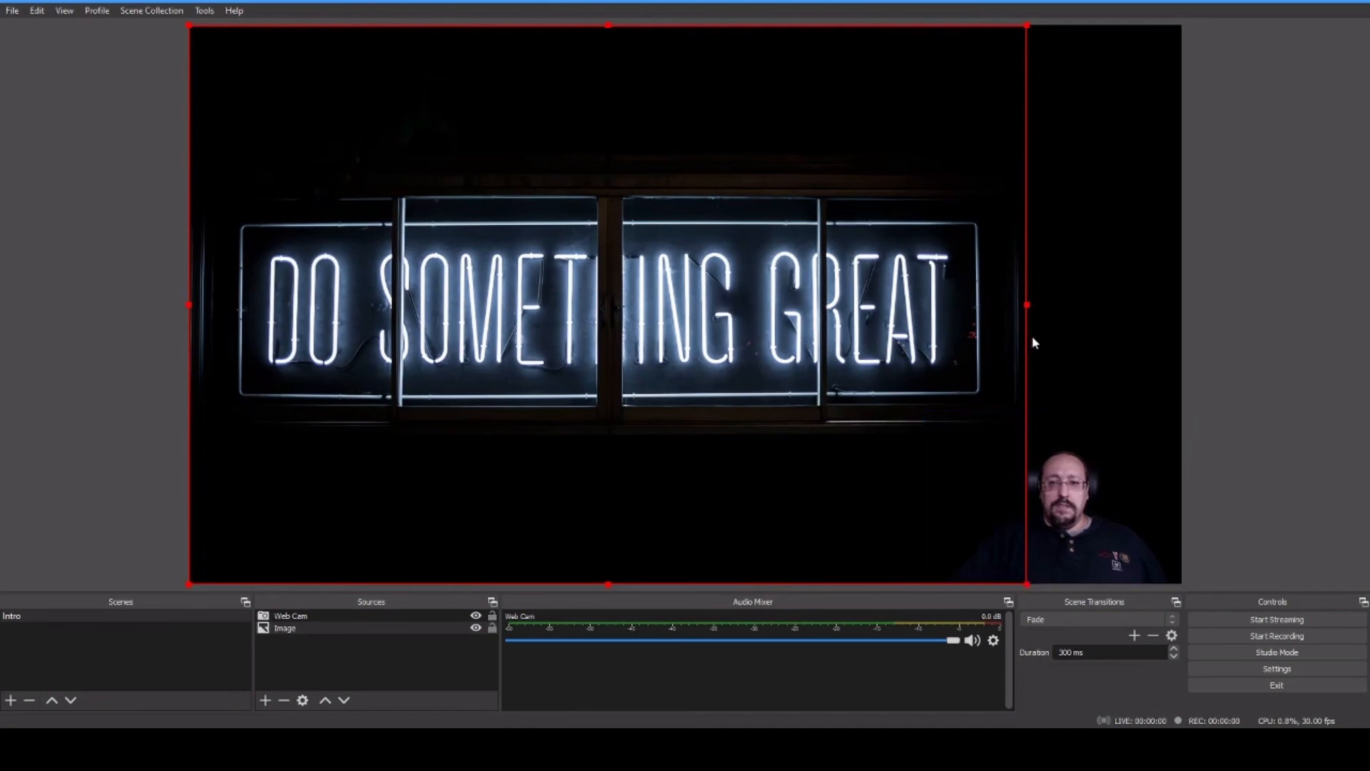
left_click(1072, 275)
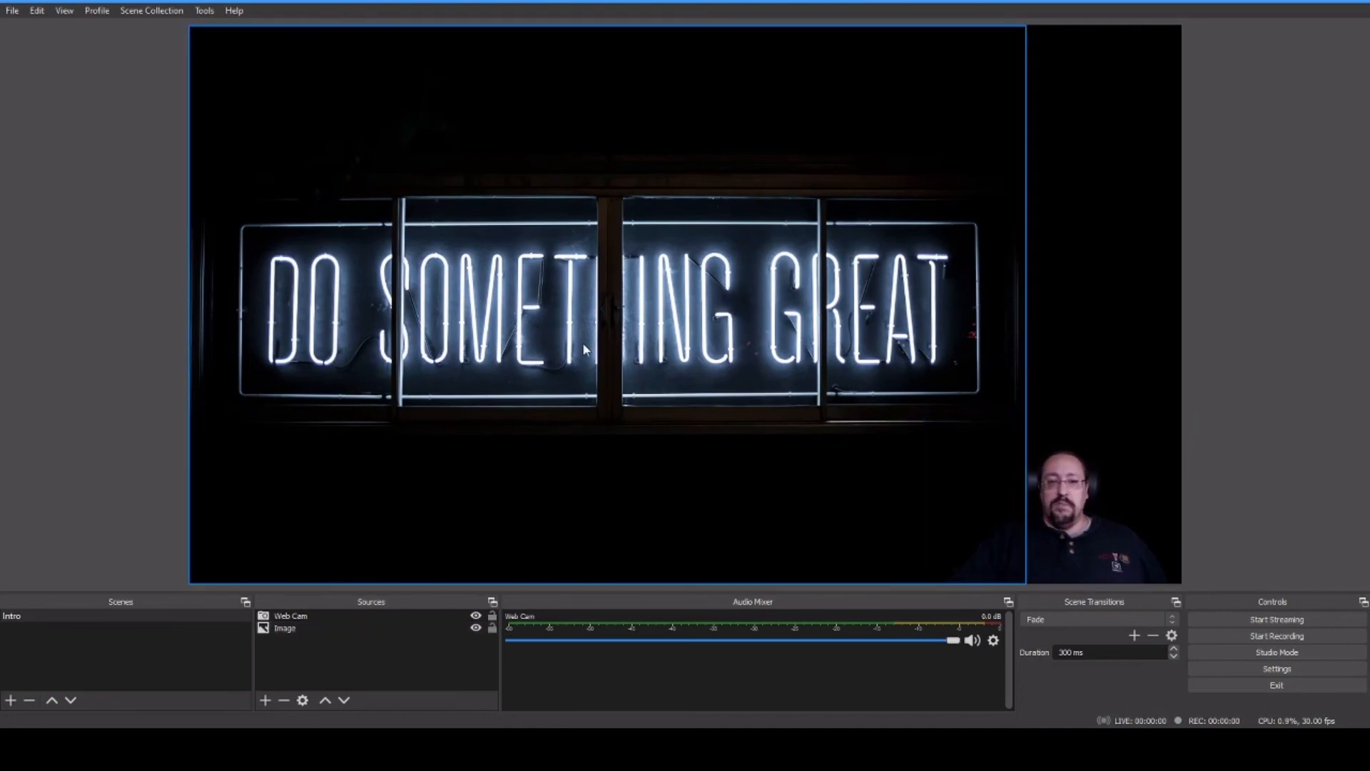
- Center the background image horizontally on the canvas, keeping it flush with the upper and lower edges, and deselect it
left_click_drag(538, 315, 634, 324)
left_click(1268, 375)
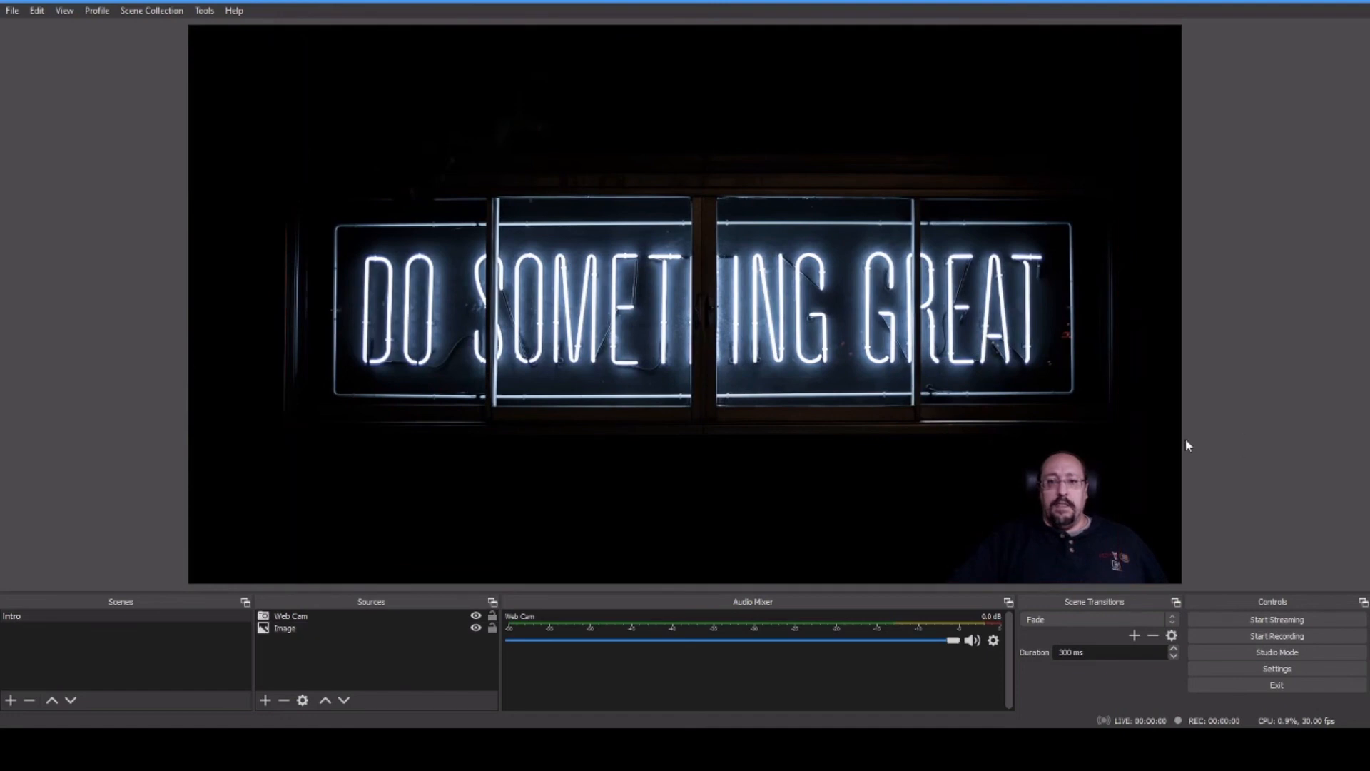
left_click_drag(919, 381, 916, 380)
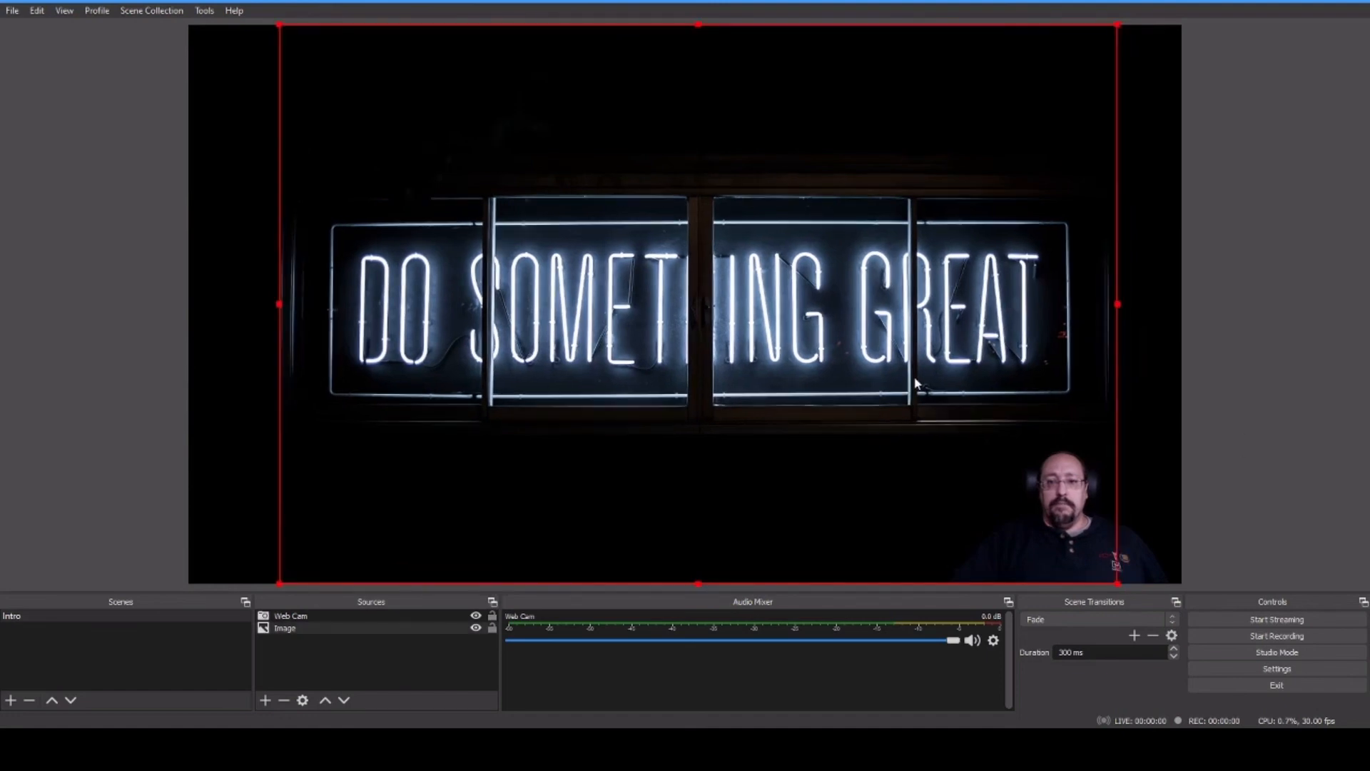
left_click(1229, 362)
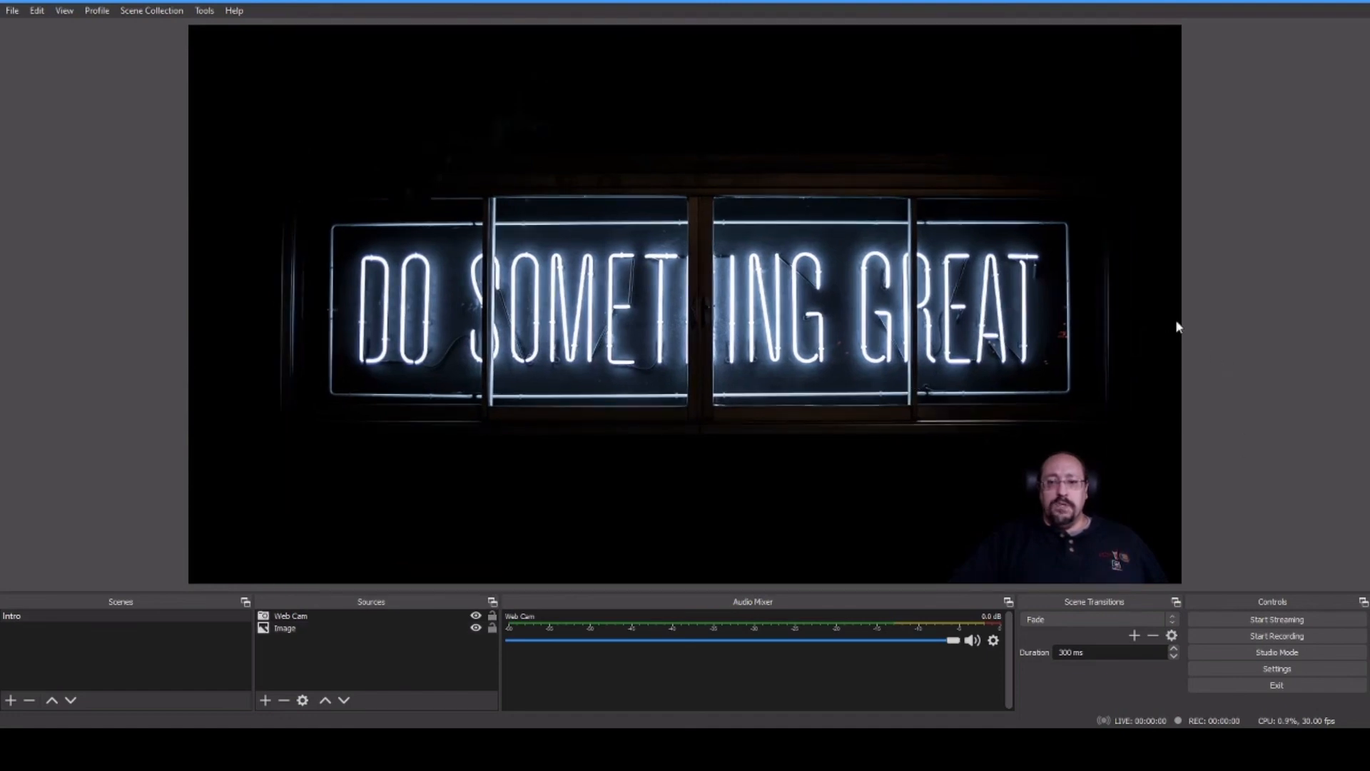